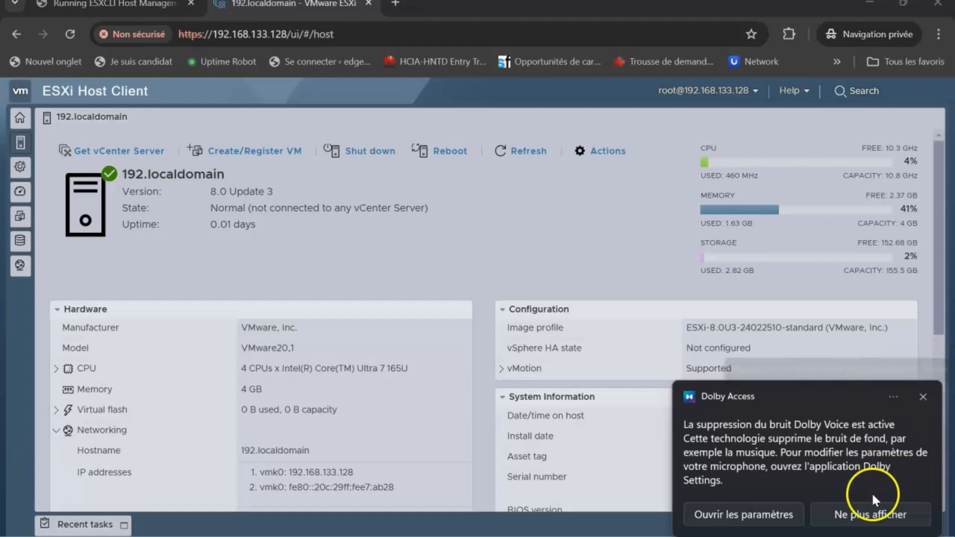
# Dismiss the Dolby notification covering the 192.localdomain host summary
pyautogui.click(923, 410)
# Close the remaining Dolby Access notifications so the host's System Information is visible
pyautogui.click(927, 397)
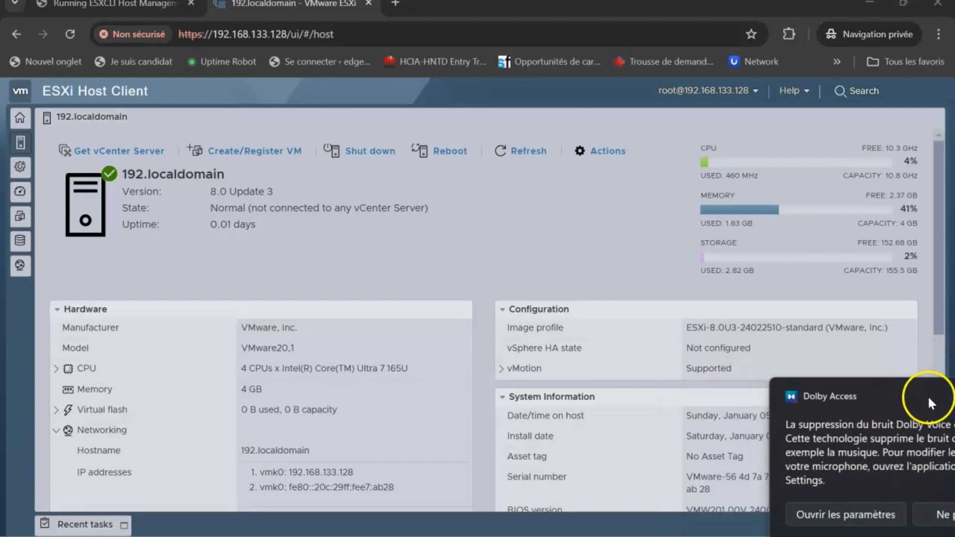
pyautogui.click(817, 371)
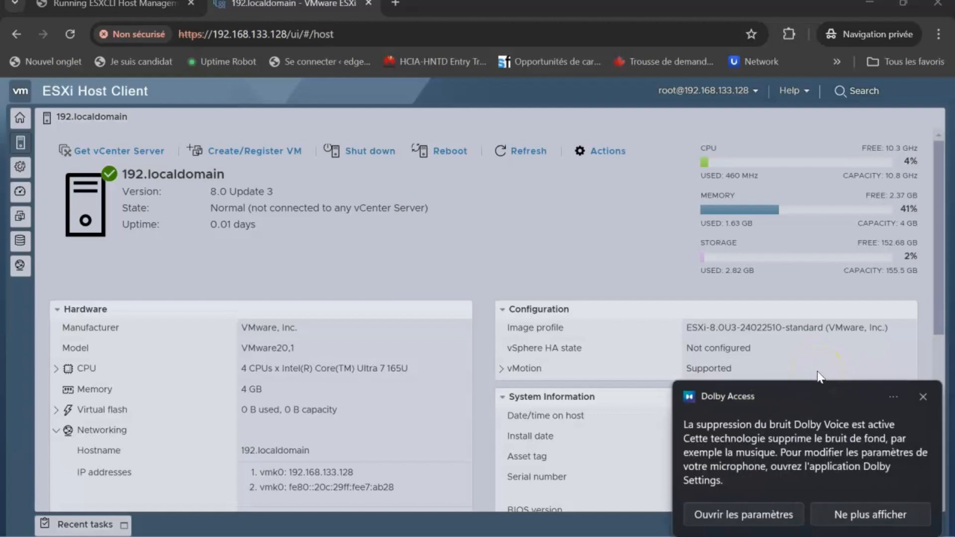
pyautogui.click(906, 395)
pyautogui.click(923, 397)
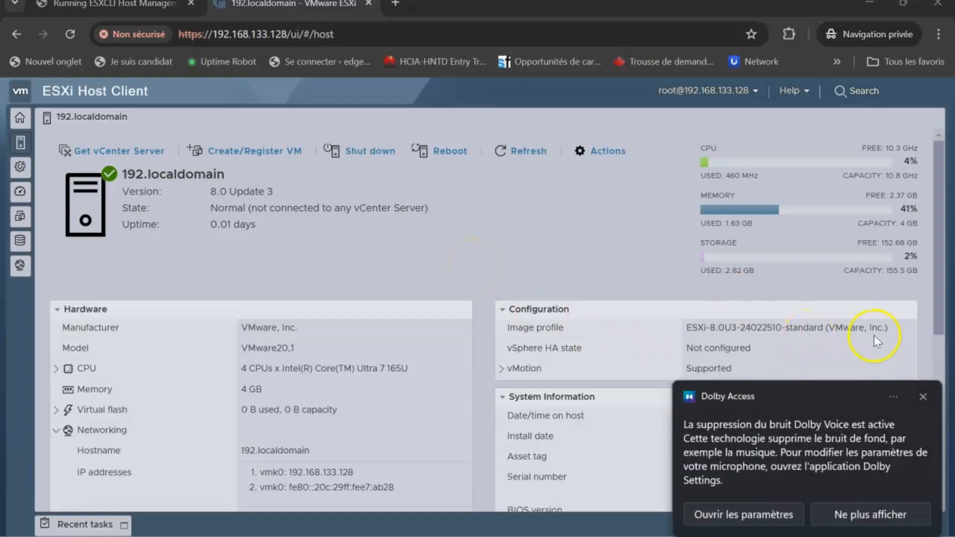
pyautogui.click(923, 396)
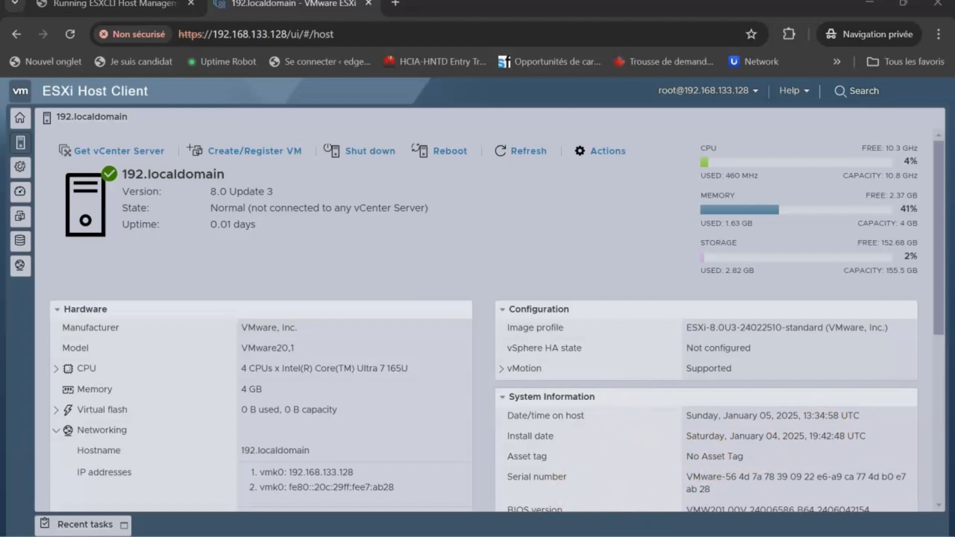
# Bring up the VMware ESXi 8 console and sign in as root for System Customization
pyautogui.moveTo(631, 536)
pyautogui.click(705, 443)
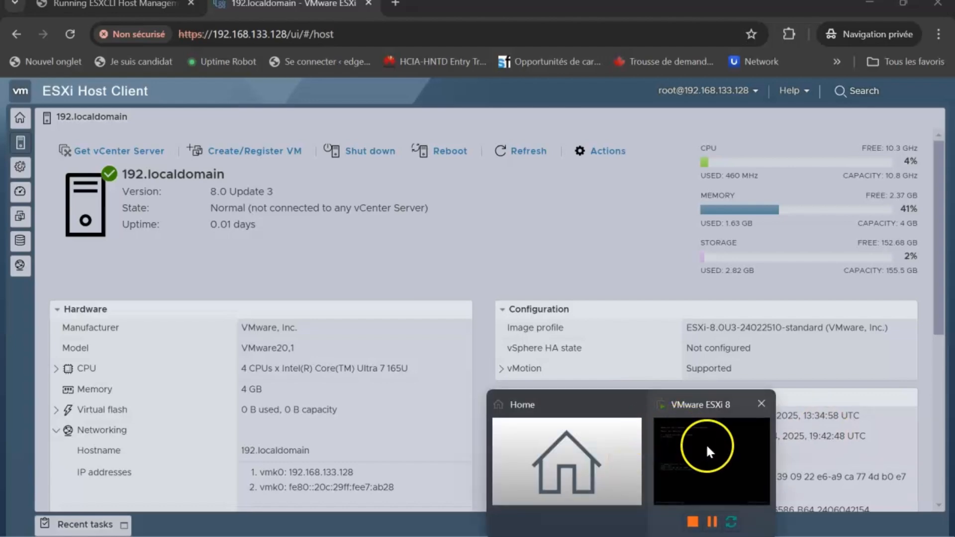
pyautogui.click(494, 227)
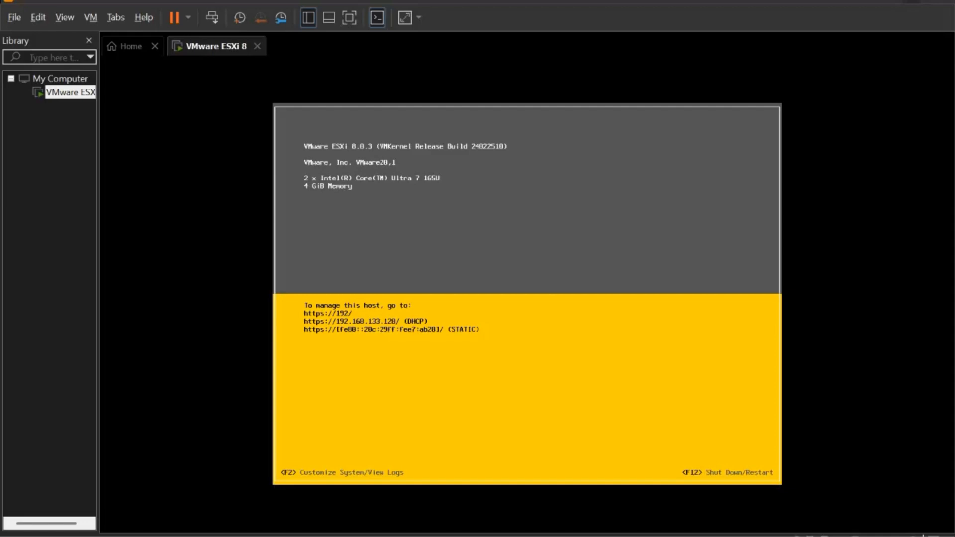
pyautogui.press('F2')
pyautogui.press('Tab')
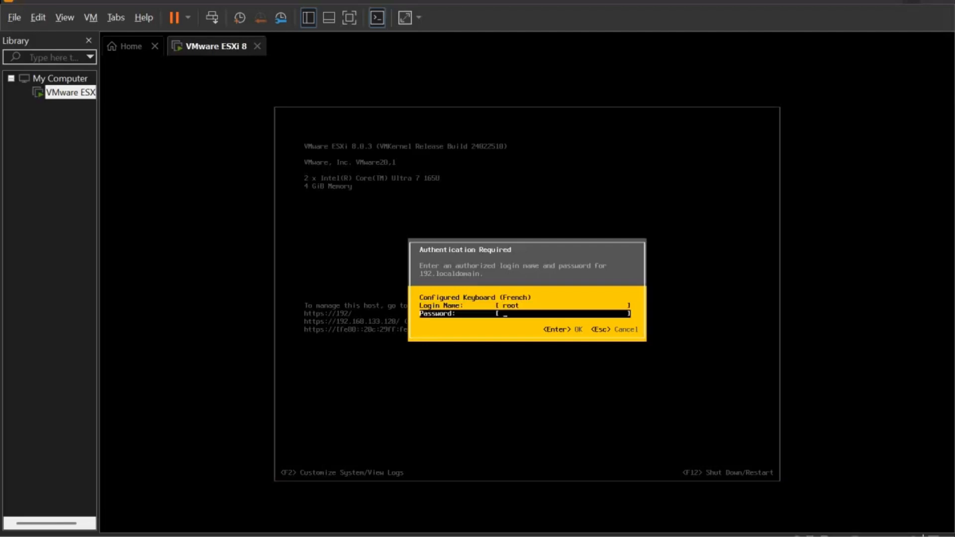
pyautogui.write('***********')
pyautogui.press('Return')
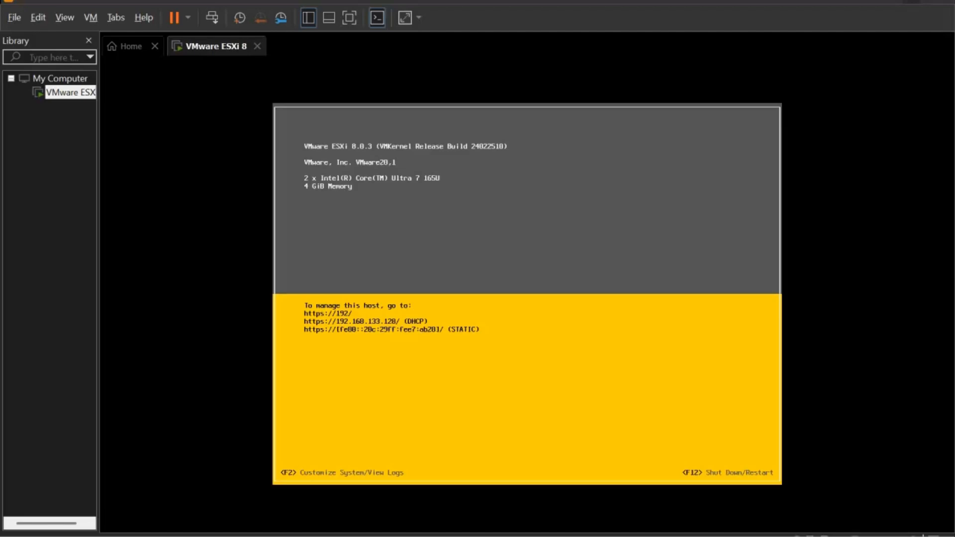
# Enable ESXi Shell and SSH in Troubleshooting Options, then return to System Customization
pyautogui.press('Down')
pyautogui.press('Down')
pyautogui.press('Down')
pyautogui.press('Down')
pyautogui.press('Down')
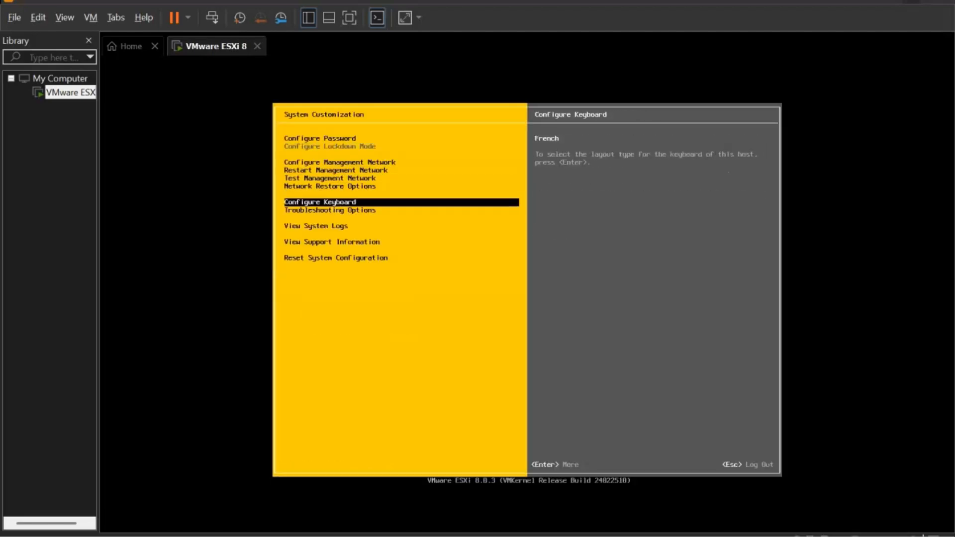
pyautogui.press('Down')
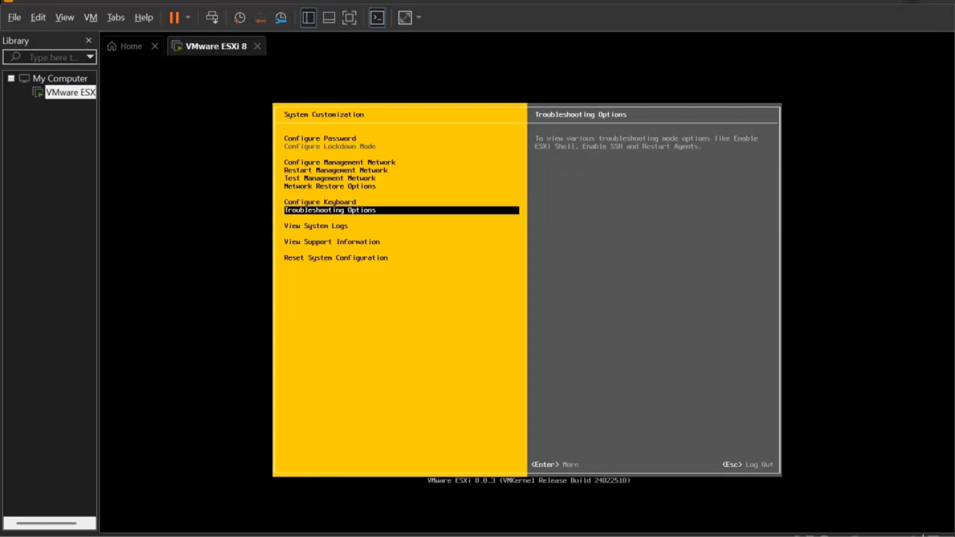
pyautogui.press('Return')
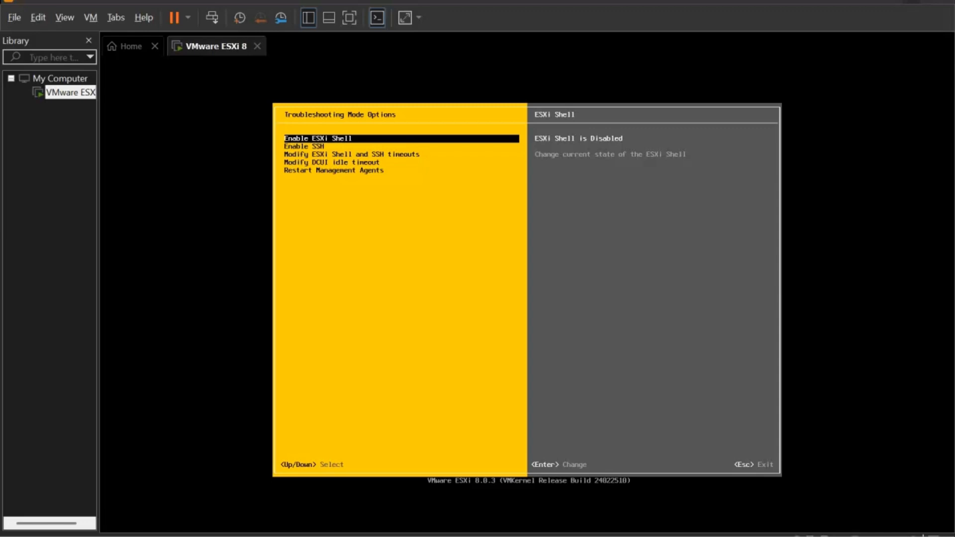
pyautogui.press('Return')
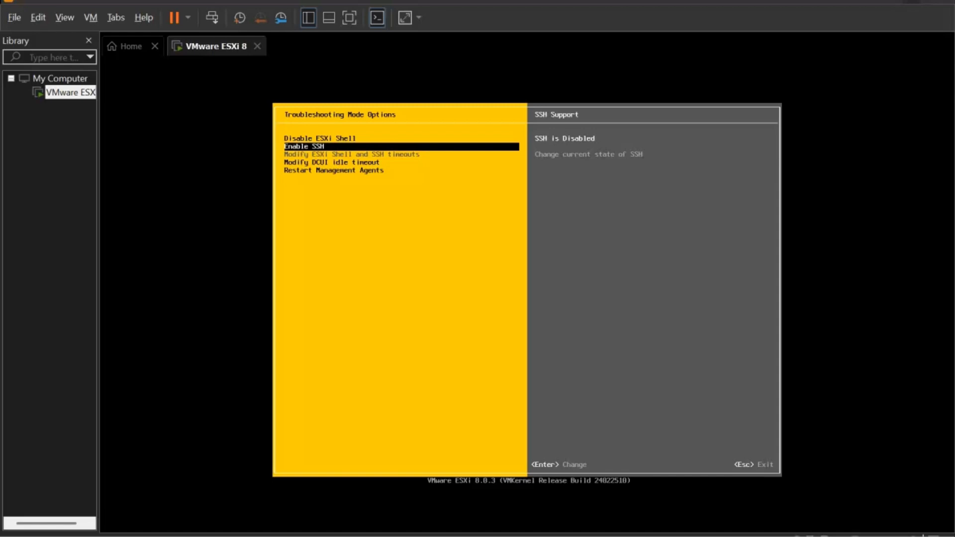
pyautogui.press('Return')
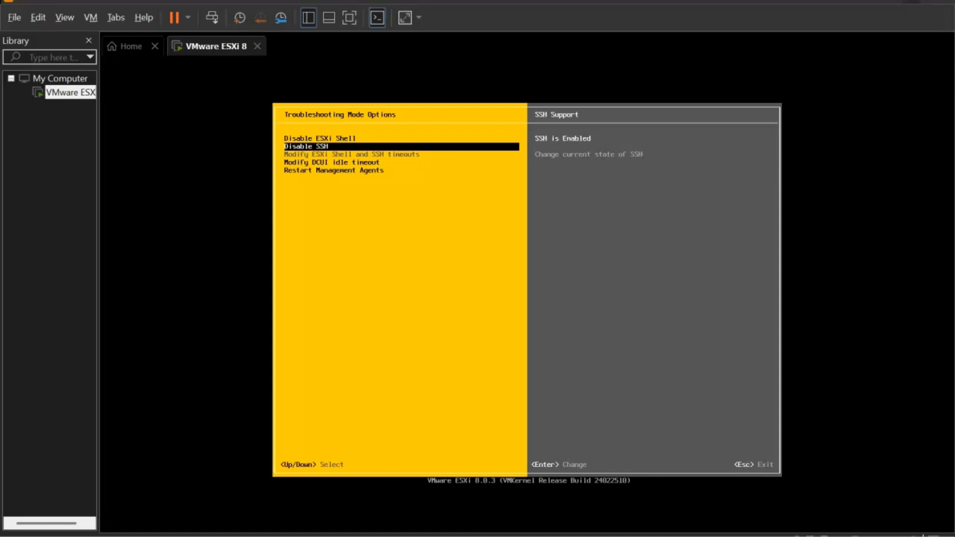
pyautogui.press('Down')
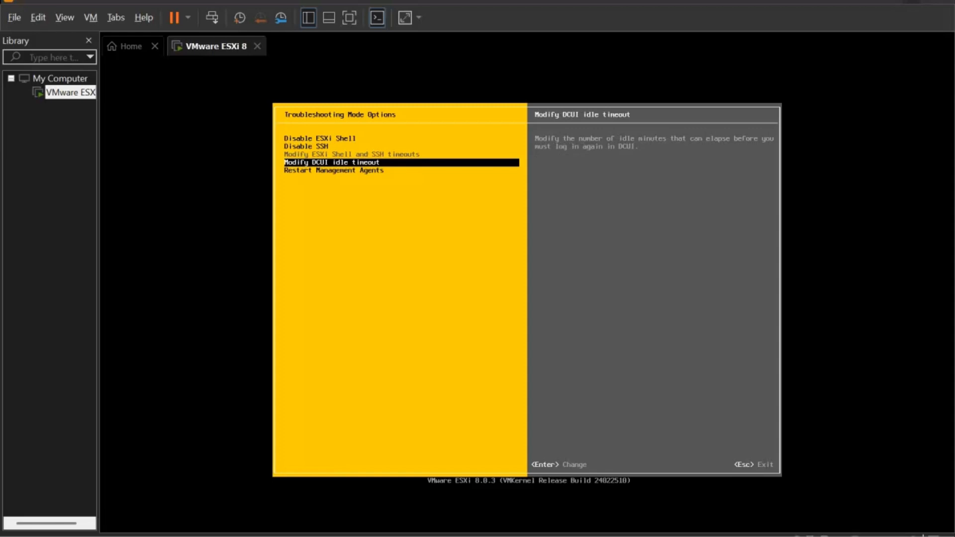
pyautogui.press('Up')
pyautogui.press('Up')
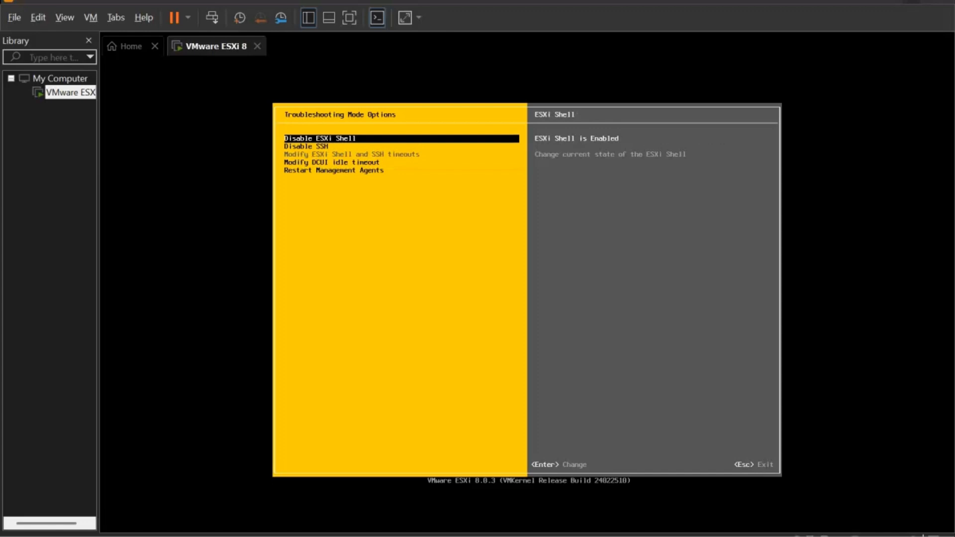
pyautogui.press('Escape')
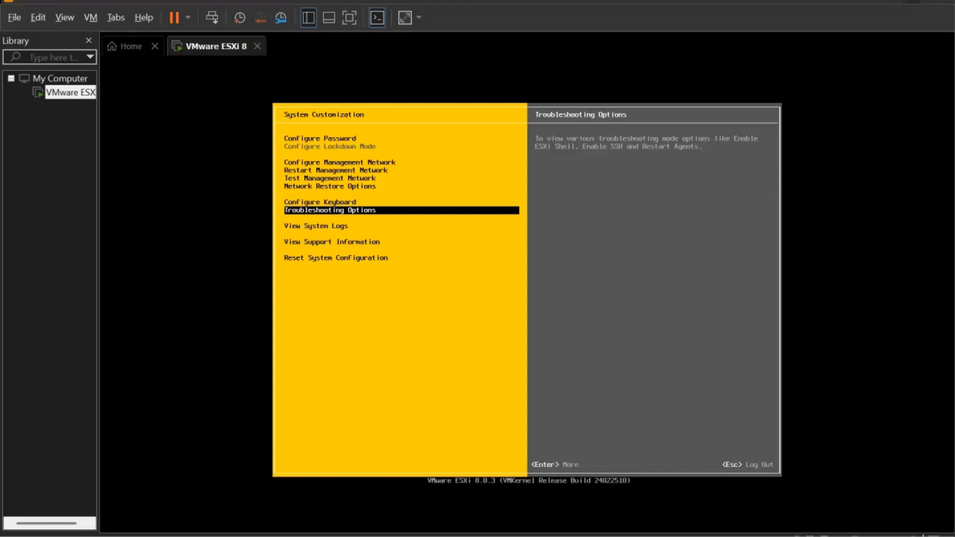
# Leave System Customization, switch to the Alt+F1 shell console and log in as root
pyautogui.press('Escape')
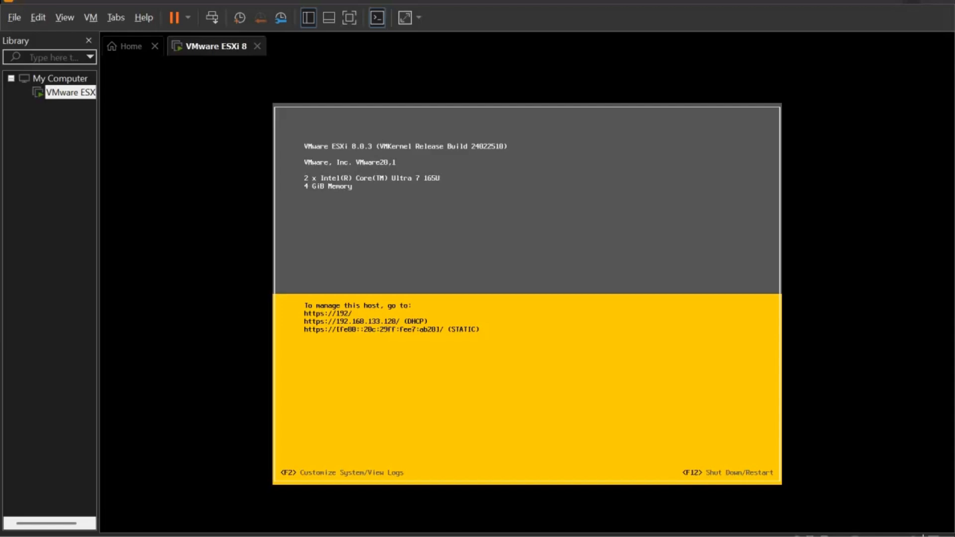
pyautogui.hotkey('alt', 'F1')
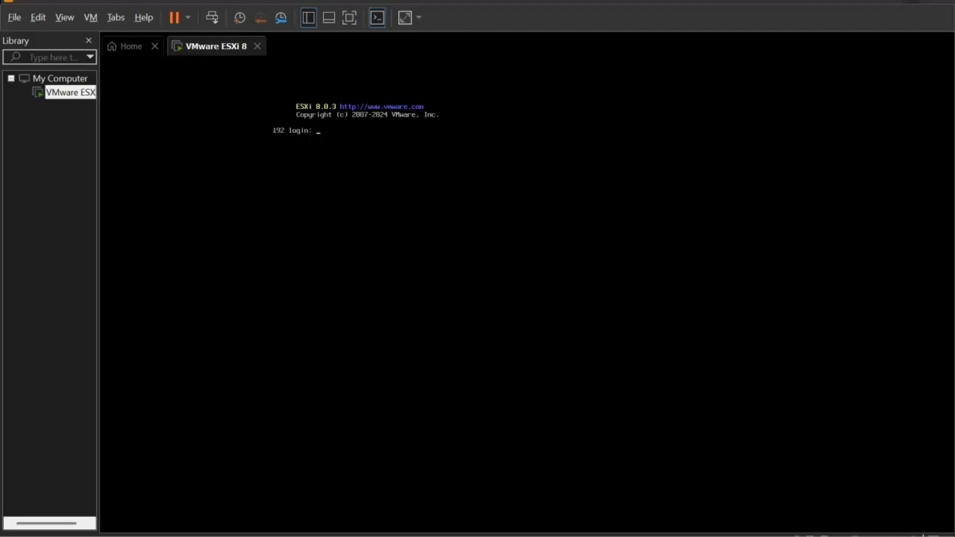
pyautogui.write('root')
pyautogui.press('Return')
pyautogui.press('Return')
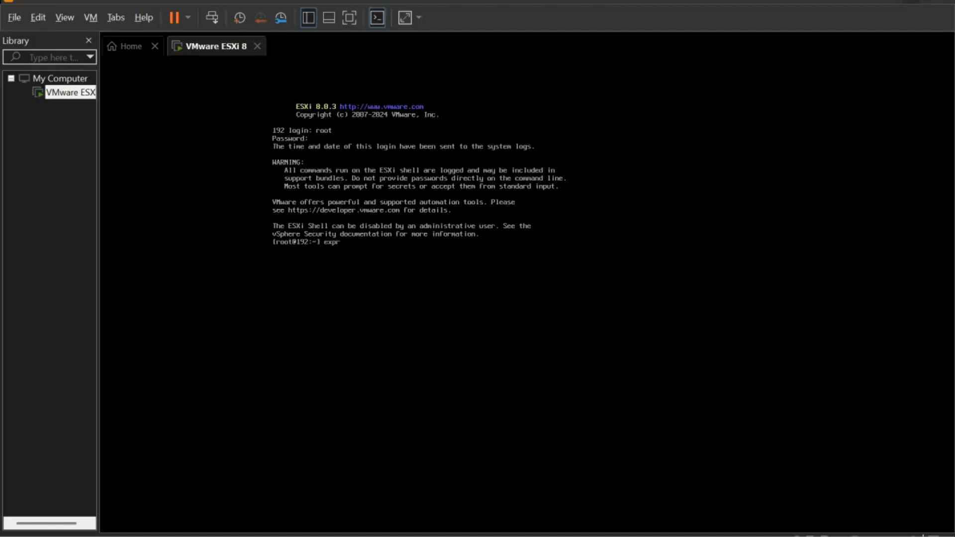
# Clear the partial command and use Tab completion to reach the esxcli command
pyautogui.press('BackSpace')
pyautogui.press('BackSpace')
pyautogui.press('BackSpace')
pyautogui.write('wxc')
pyautogui.press('BackSpace')
pyautogui.press('Tab')
pyautogui.press('Tab')
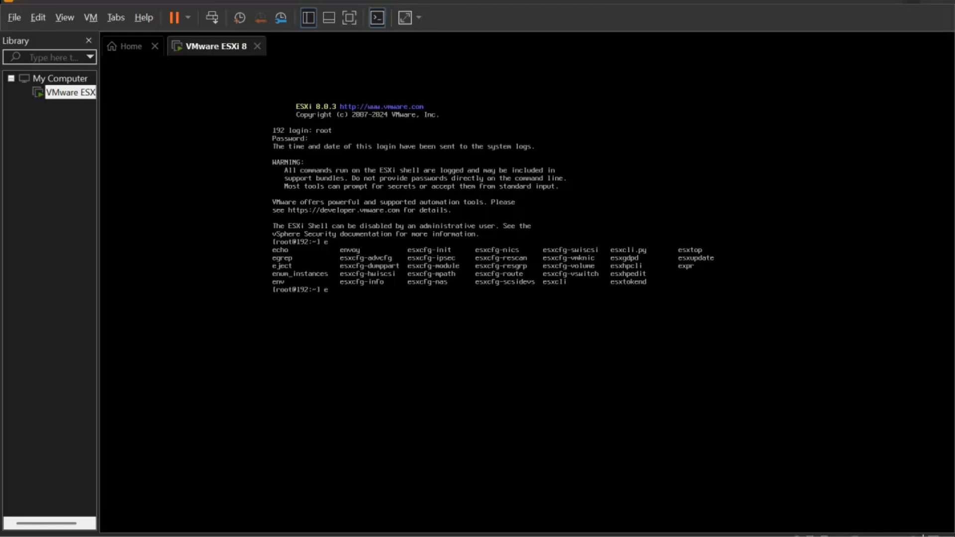
pyautogui.write('exccxc')
pyautogui.press('Tab')
pyautogui.press('Tab')
pyautogui.press('Tab')
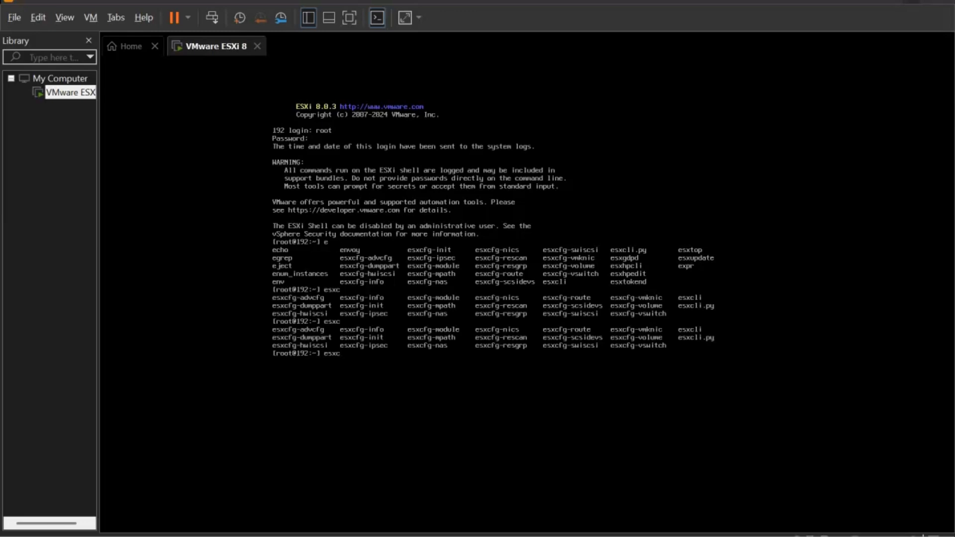
pyautogui.write('li')
pyautogui.press('Tab')
pyautogui.press('Tab')
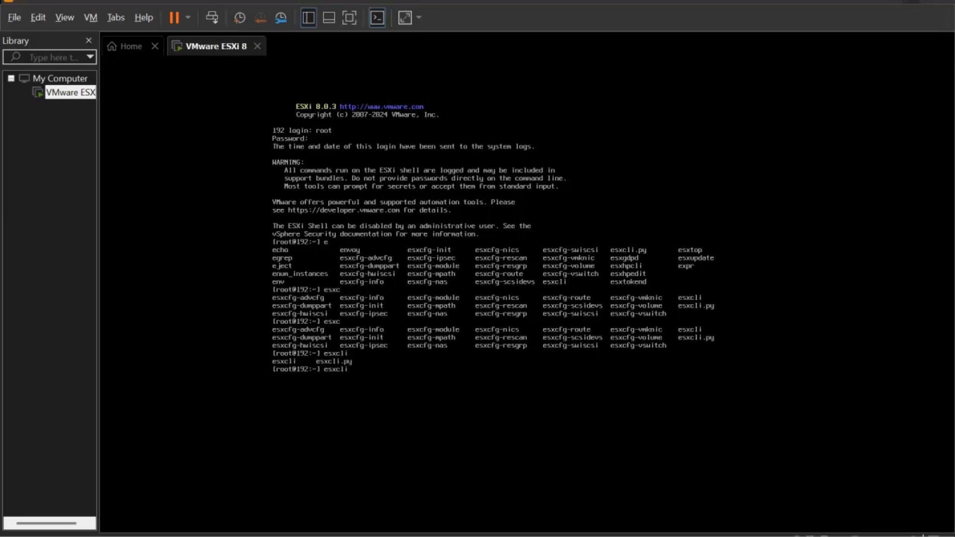
# Try esxcli ? and help variants, then run plain esxcli to list namespaces
pyautogui.write('?')
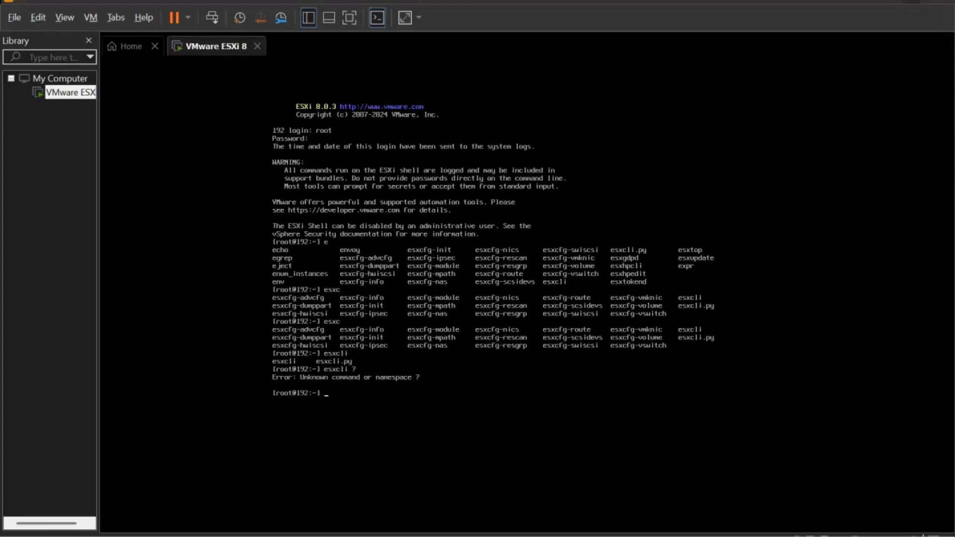
pyautogui.press('Up')
pyautogui.write('help |')
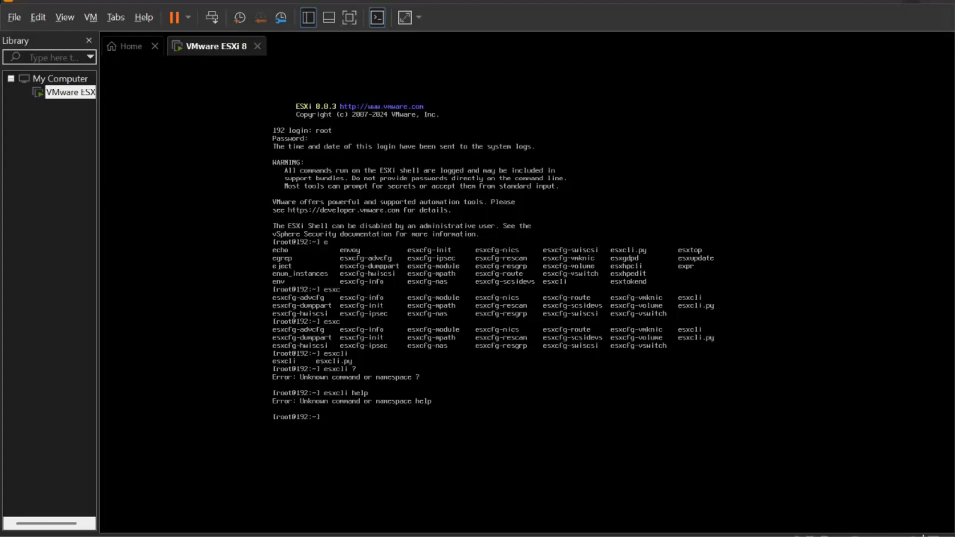
pyautogui.press('Up')
pyautogui.press('BackSpace')
pyautogui.press('BackSpace')
pyautogui.press('BackSpace')
pyautogui.press('Tab')
pyautogui.press('Tab')
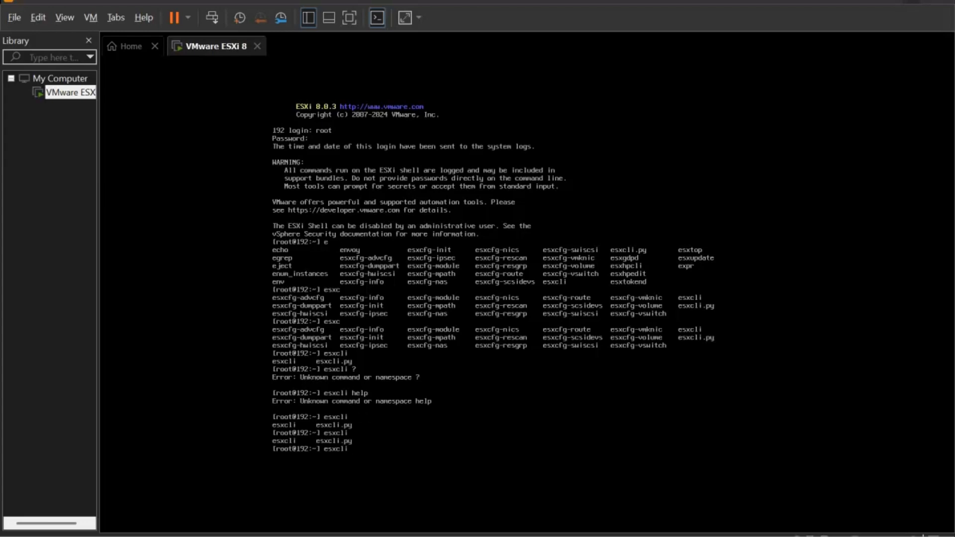
pyautogui.press('BackSpace')
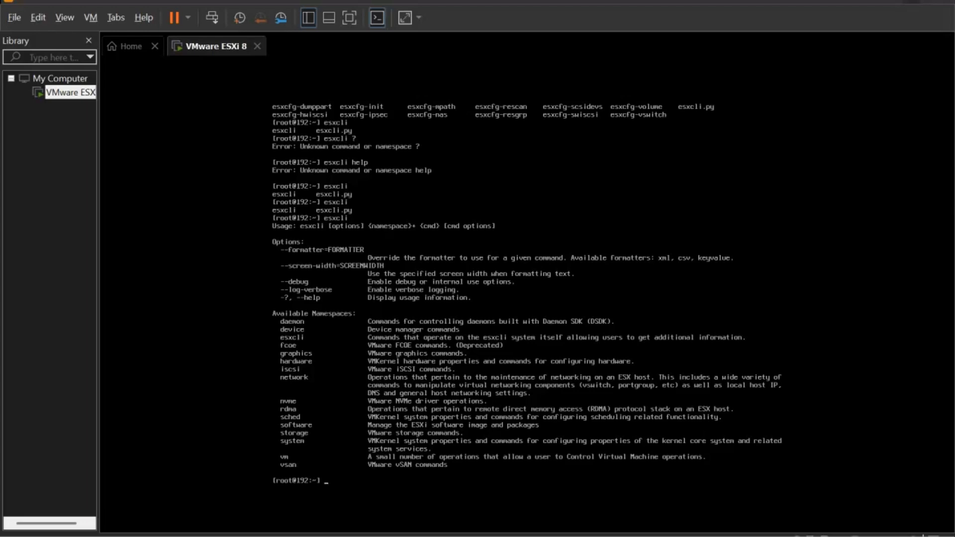
# Run ls to list the root directory, showing bootbank, vmfs, scratch and vmimages
pyautogui.press('Return')
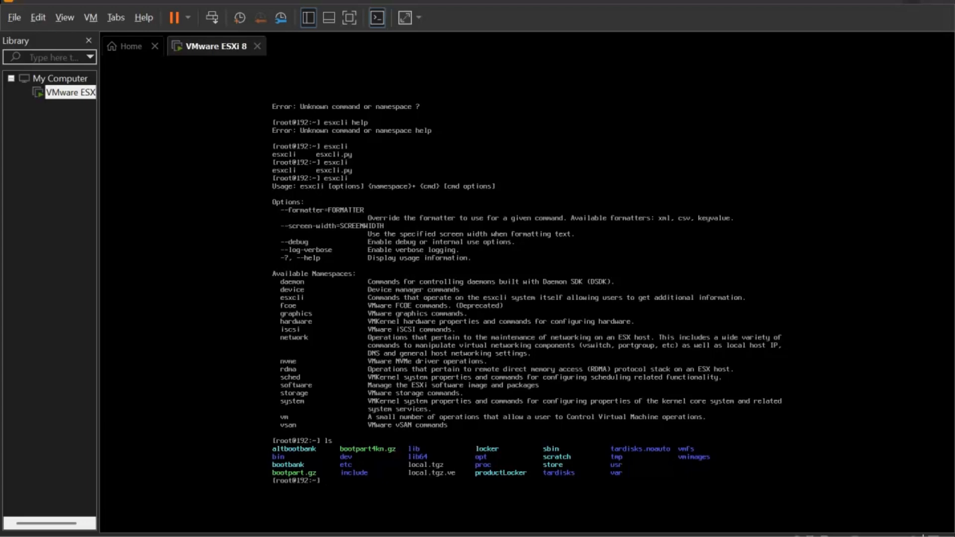
pyautogui.moveTo(630, 536)
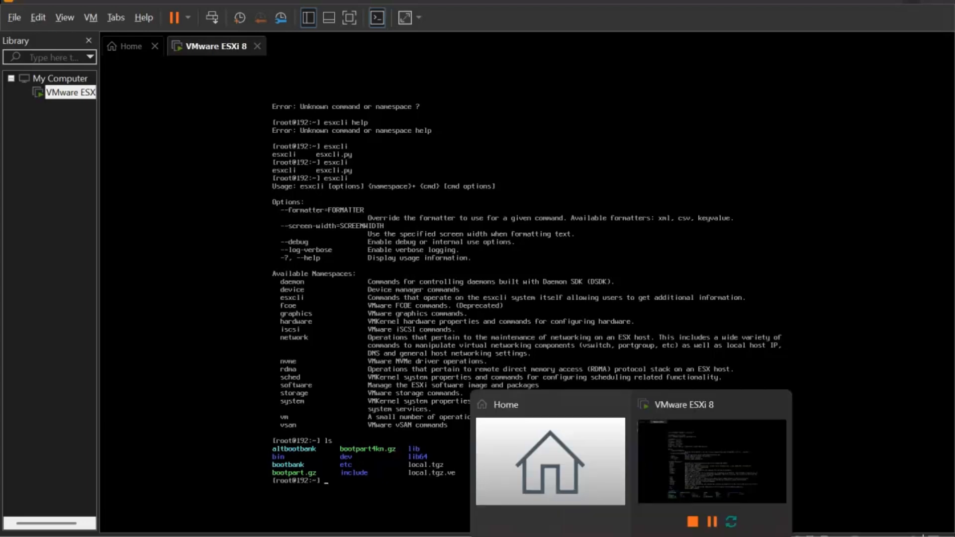
pyautogui.moveTo(533, 536)
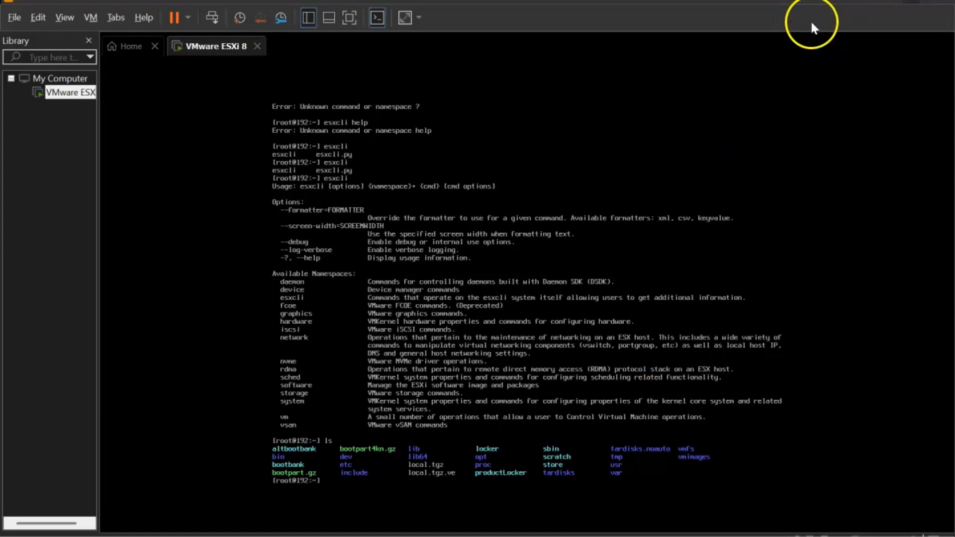
# Minimize VMware Workstation to return to the 192.localdomain host page in Host Client
pyautogui.click(877, 2)
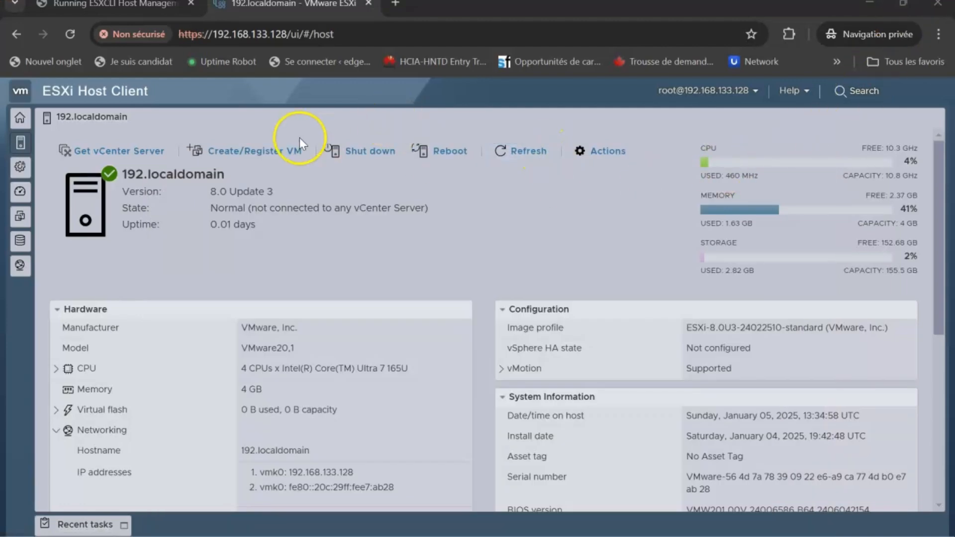
pyautogui.scroll(-6, 333, 248)
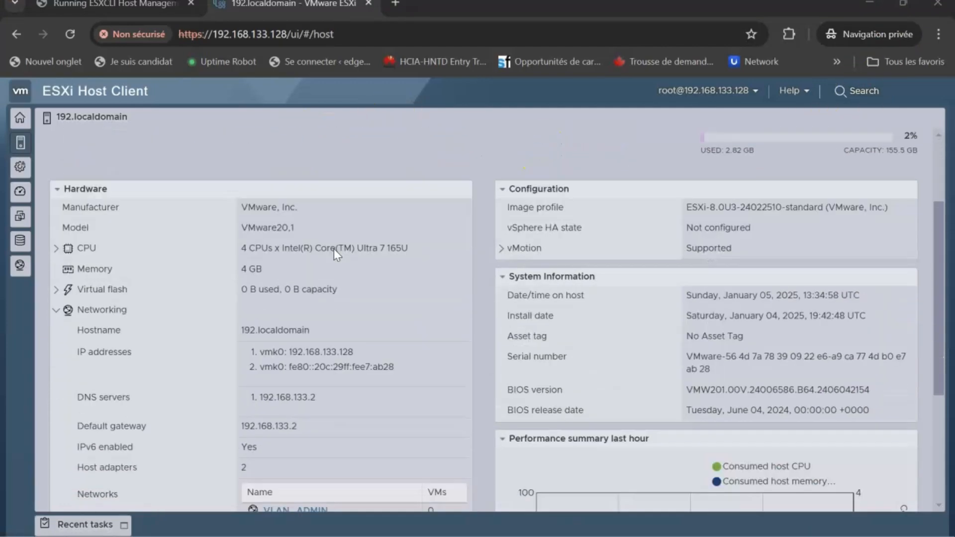
pyautogui.scroll(6, 334, 249)
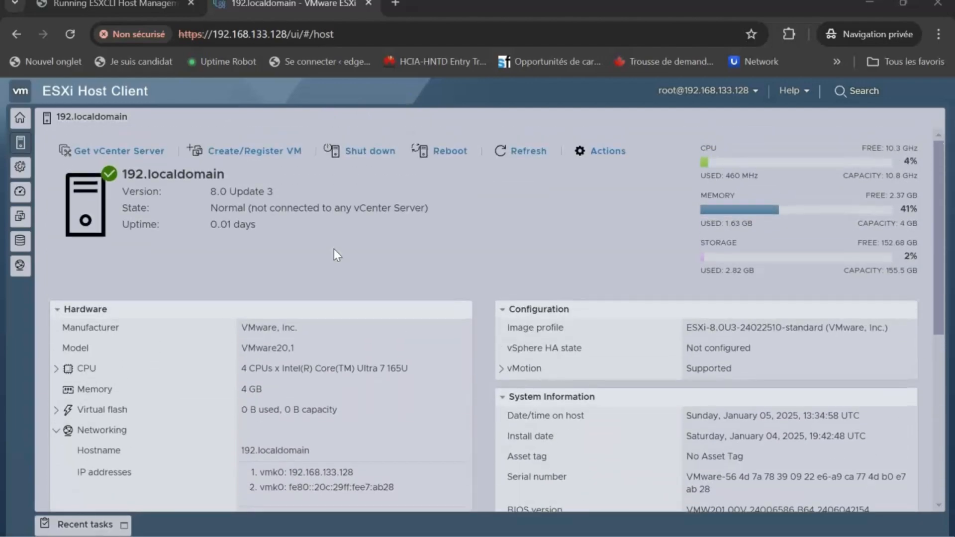
# Check Actions > Services to confirm SSH and ESXi Shell are enabled, then close the menu
pyautogui.click(602, 158)
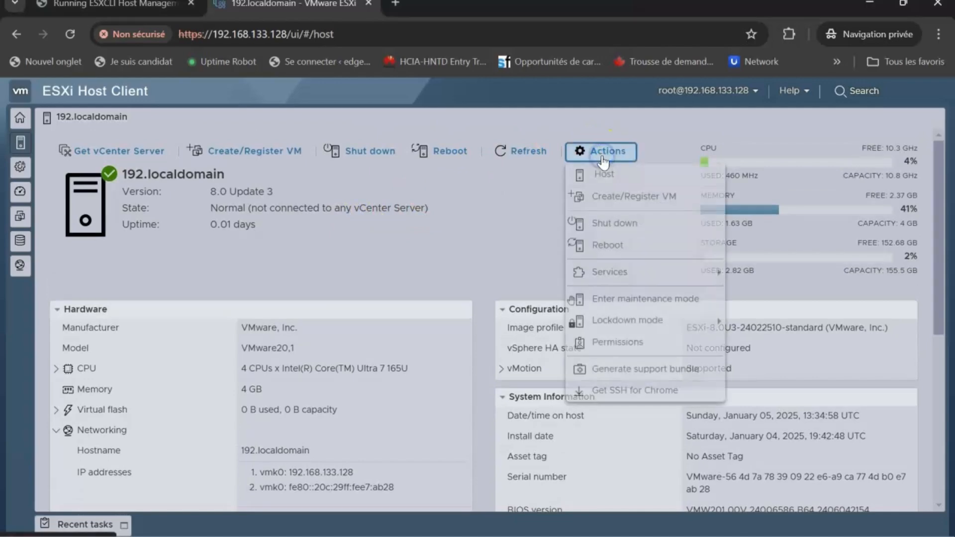
pyautogui.moveTo(687, 275)
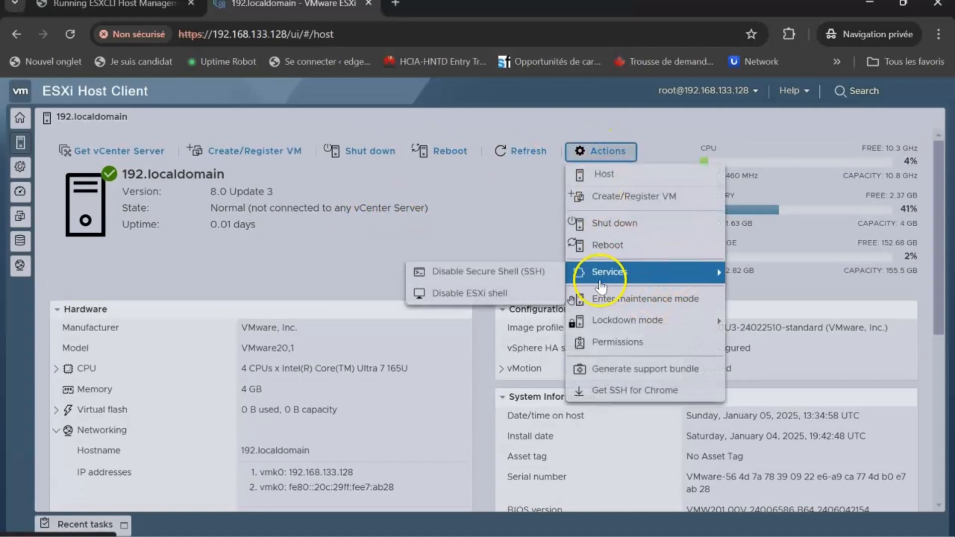
pyautogui.click(530, 279)
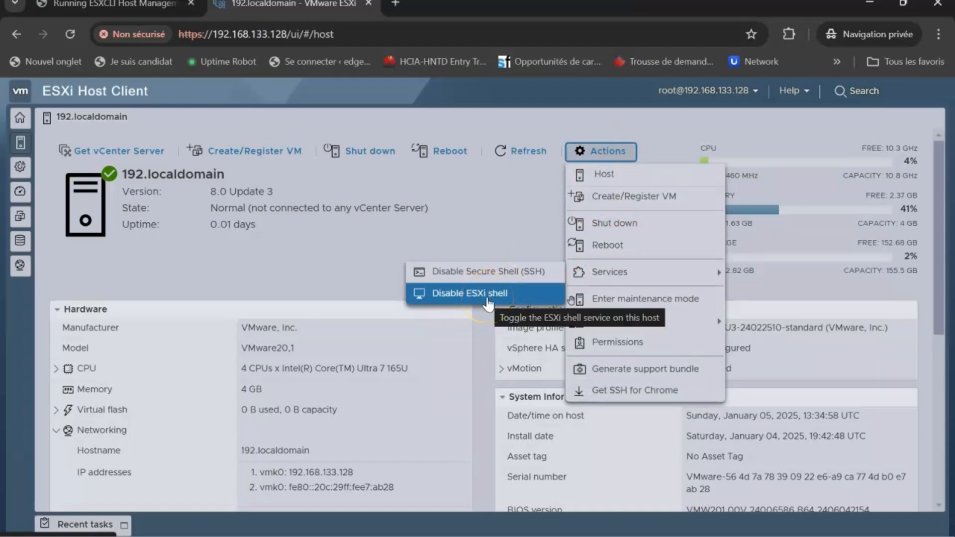
pyautogui.click(514, 271)
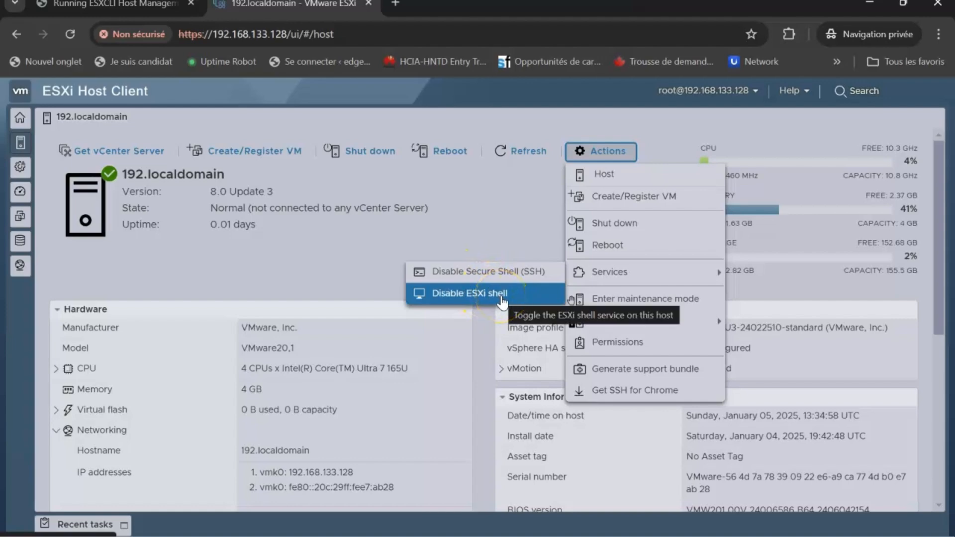
pyautogui.click(401, 240)
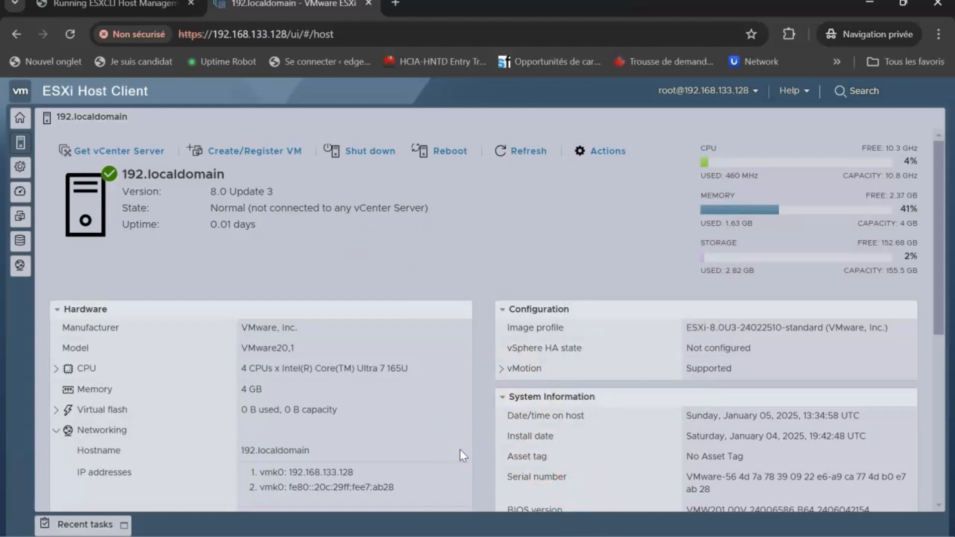
pyautogui.click(433, 294)
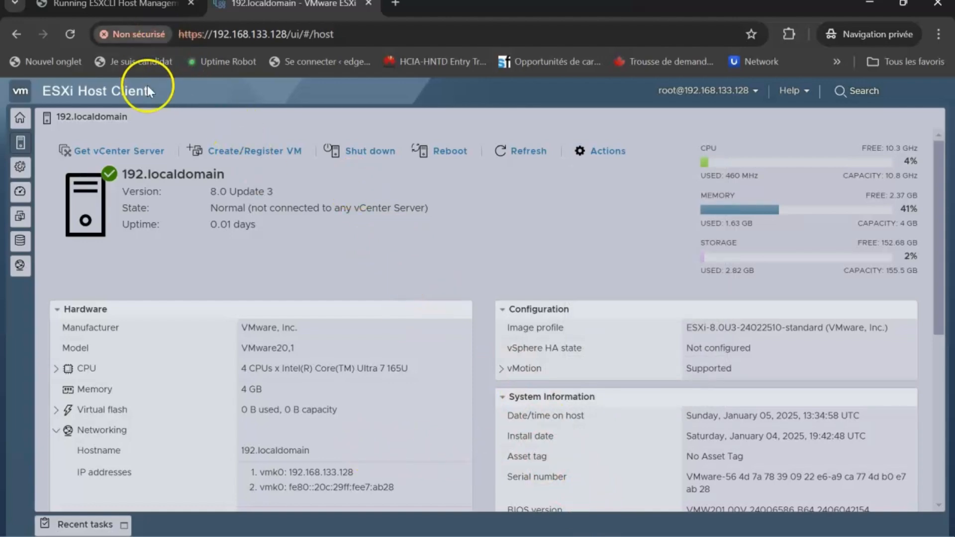
# View the 'Running ESXCLI Host Management Commands' doc without its cookie notice, then restore down Chrome
pyautogui.click(112, 7)
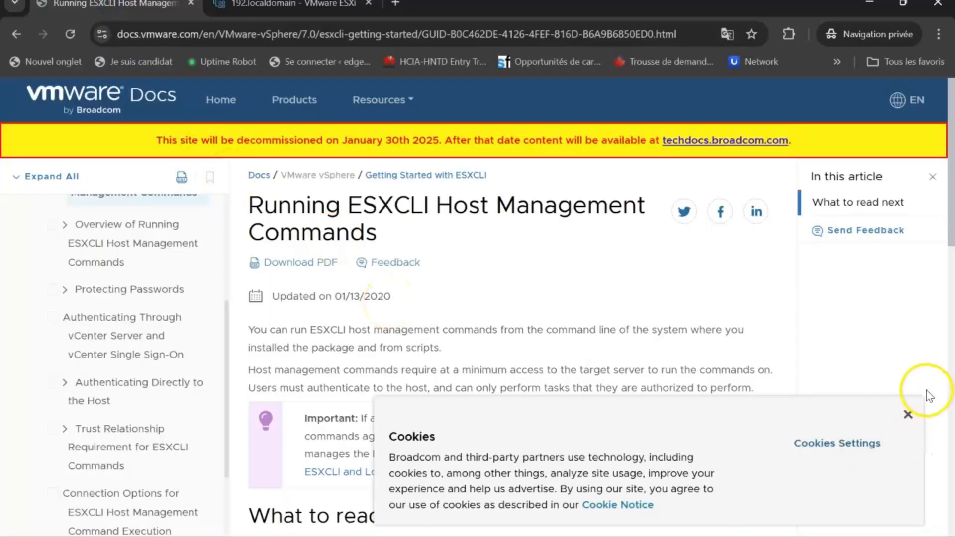
pyautogui.click(908, 415)
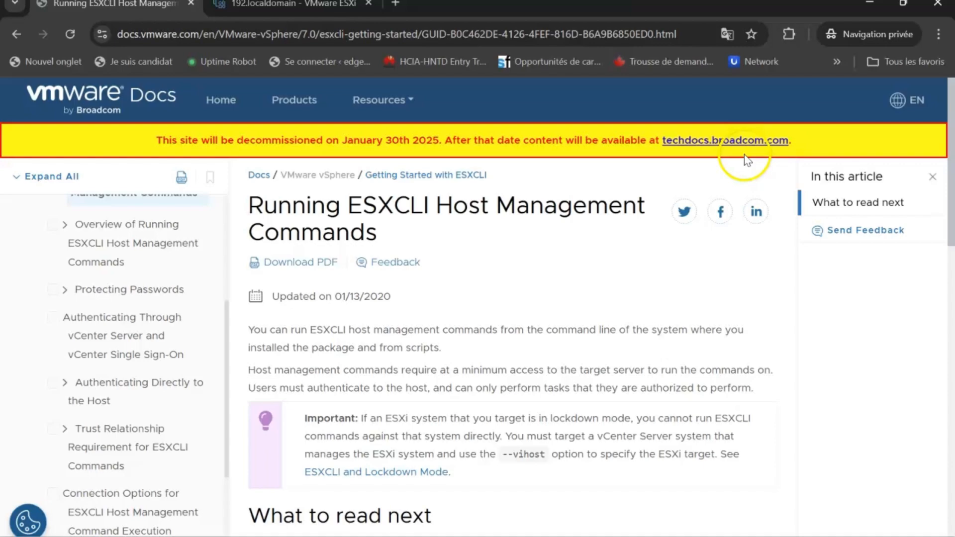
pyautogui.scroll(-8, 542, 279)
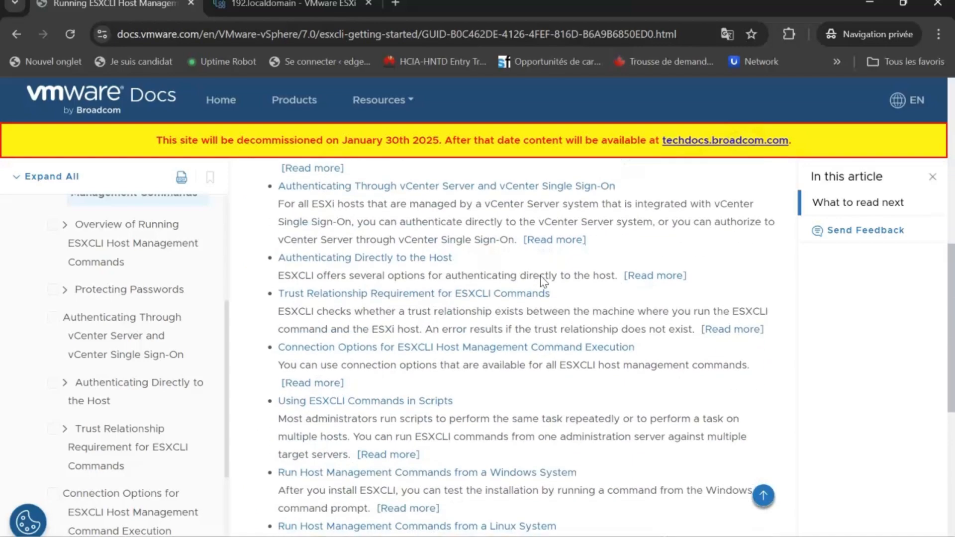
pyautogui.scroll(-5, 542, 276)
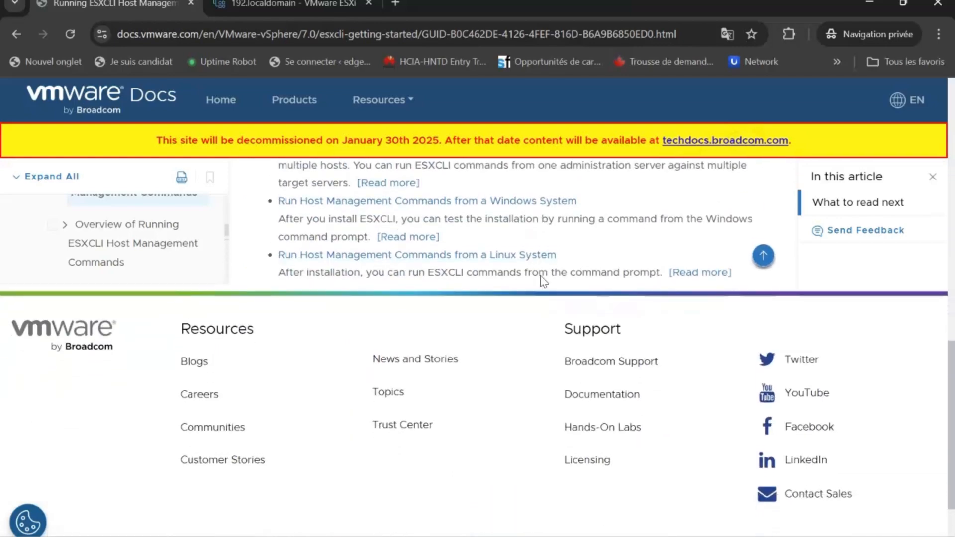
pyautogui.scroll(7, 541, 458)
pyautogui.scroll(6, 544, 282)
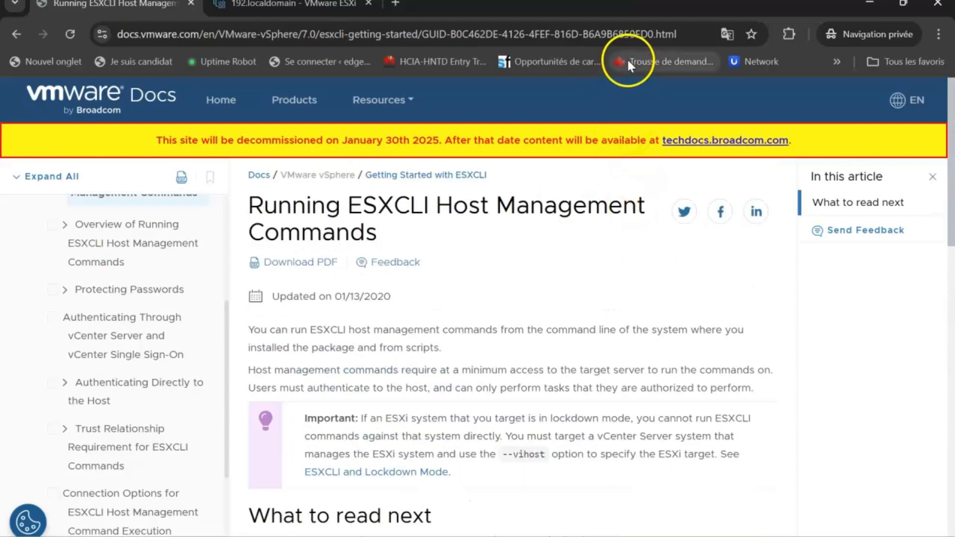
pyautogui.doubleClick(675, 6)
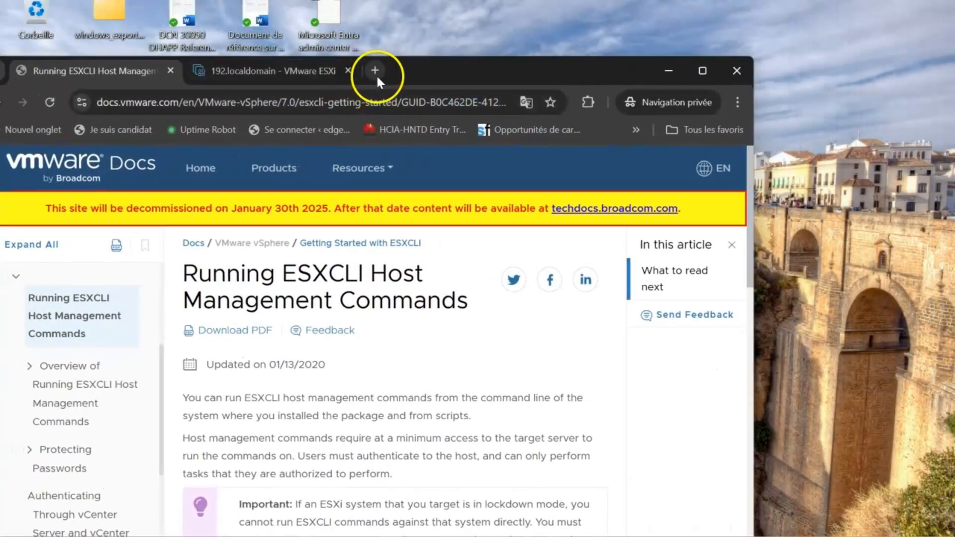
# Search Google for putty in a new tab
pyautogui.click(375, 71)
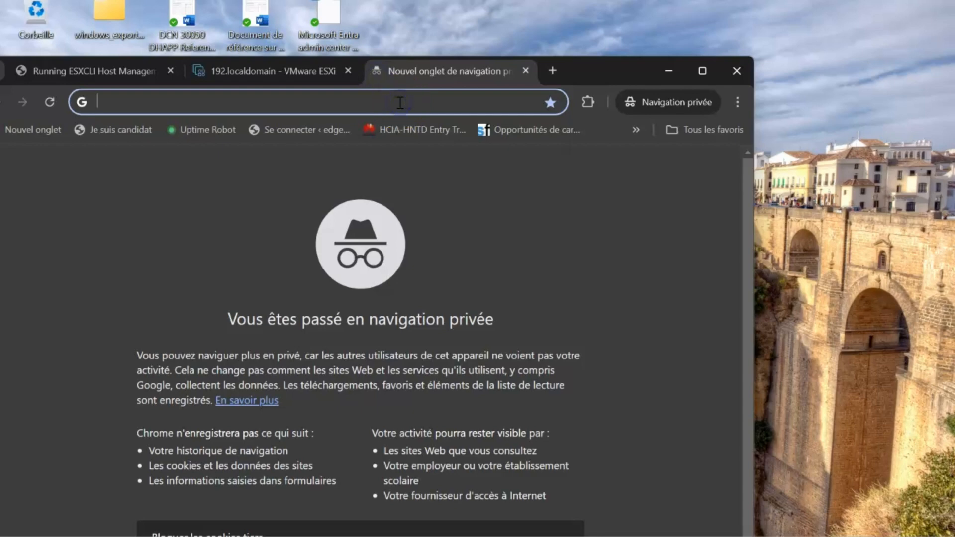
pyautogui.write('google.com')
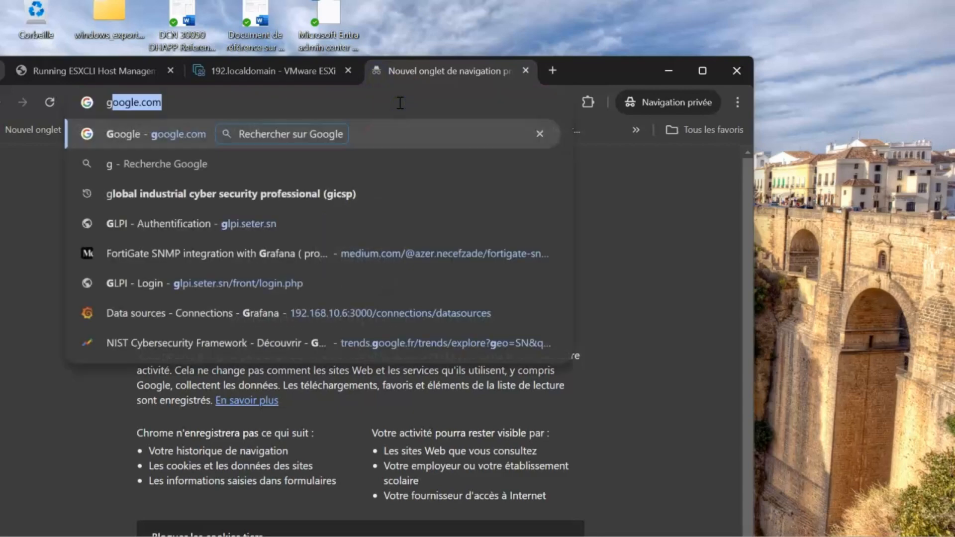
pyautogui.press('Return')
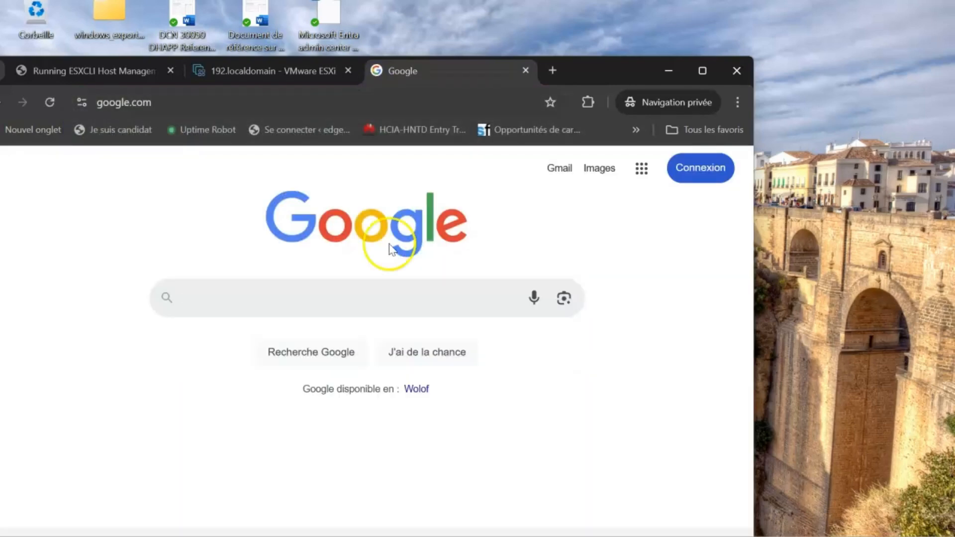
pyautogui.click(399, 286)
pyautogui.write('putt')
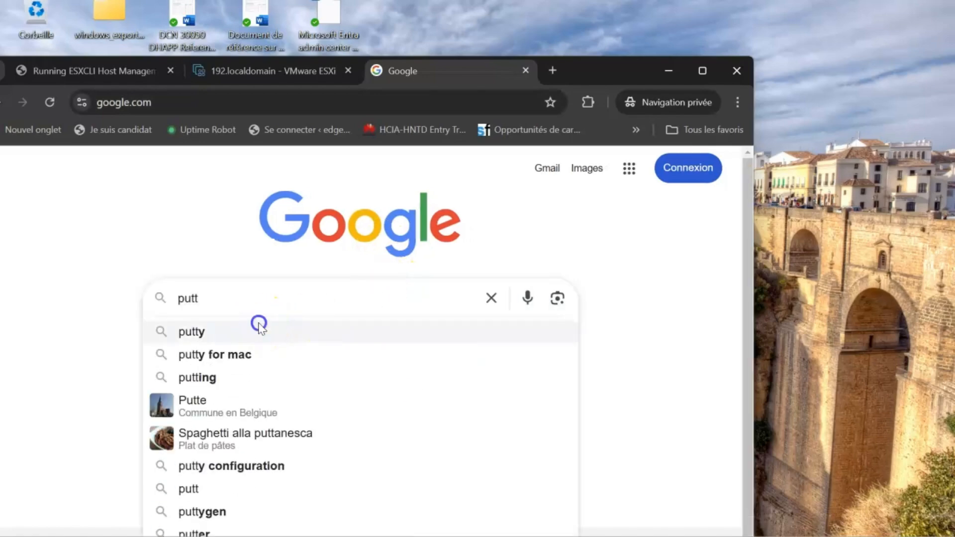
pyautogui.click(257, 331)
# Download the 64-bit x86 putty.exe from the PuTTY 0.82 release page
pyautogui.click(231, 333)
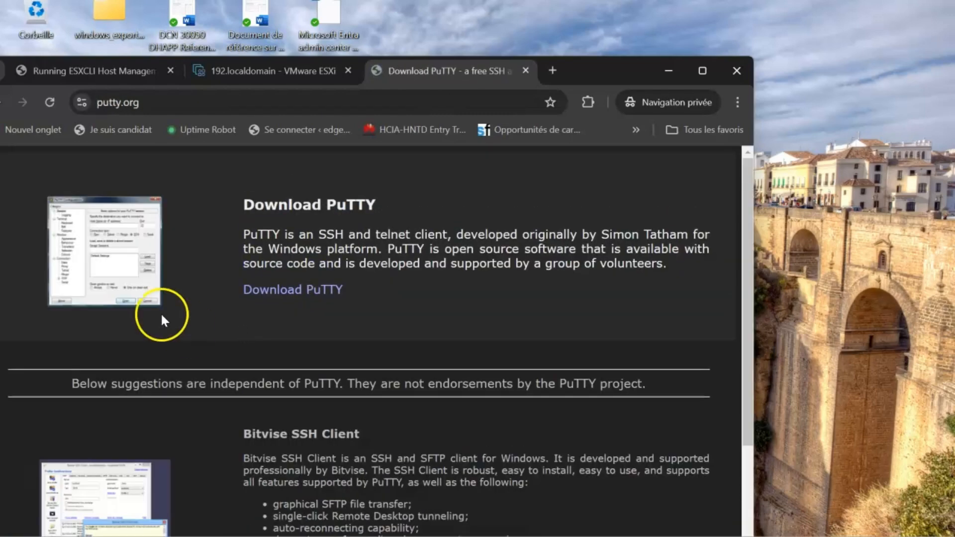
pyautogui.click(326, 291)
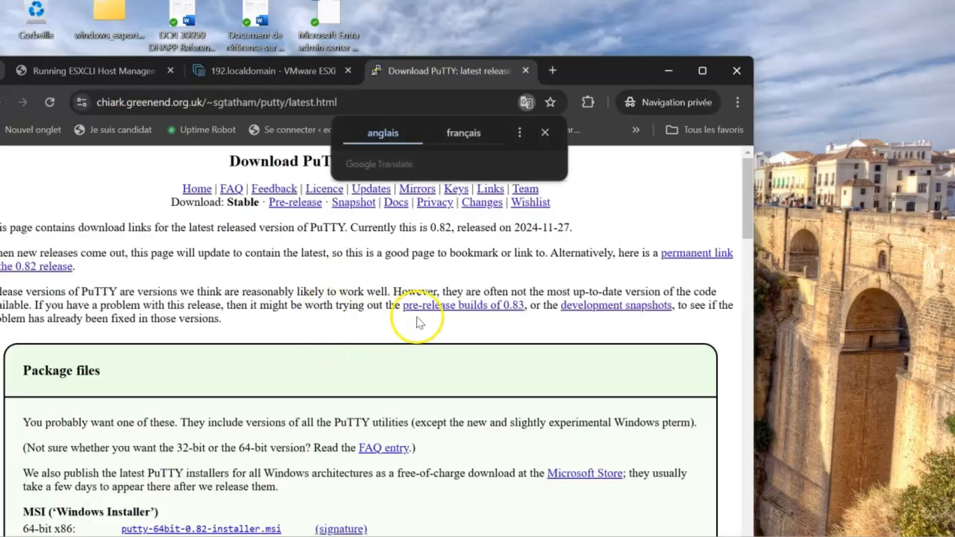
pyautogui.scroll(-3, 416, 316)
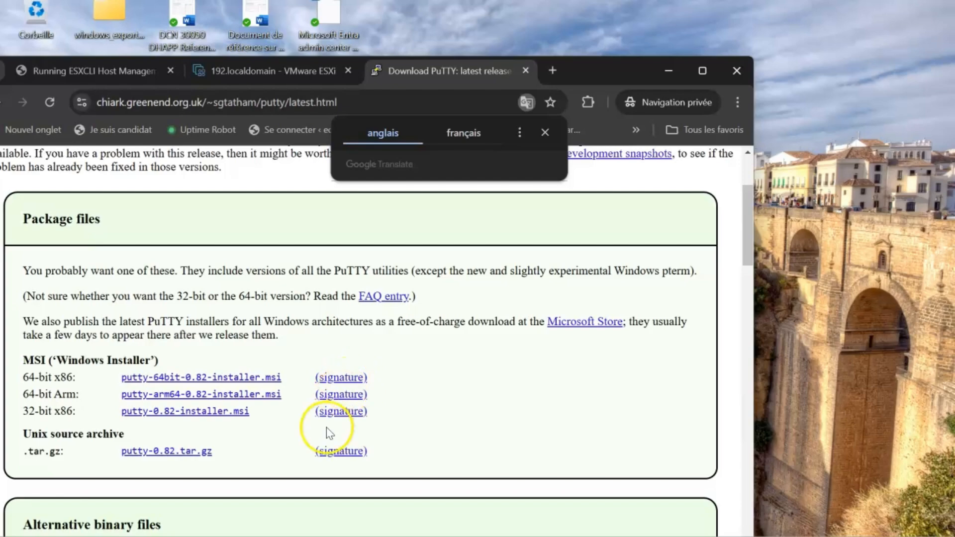
pyautogui.scroll(-3, 326, 428)
pyautogui.scroll(-2, 326, 427)
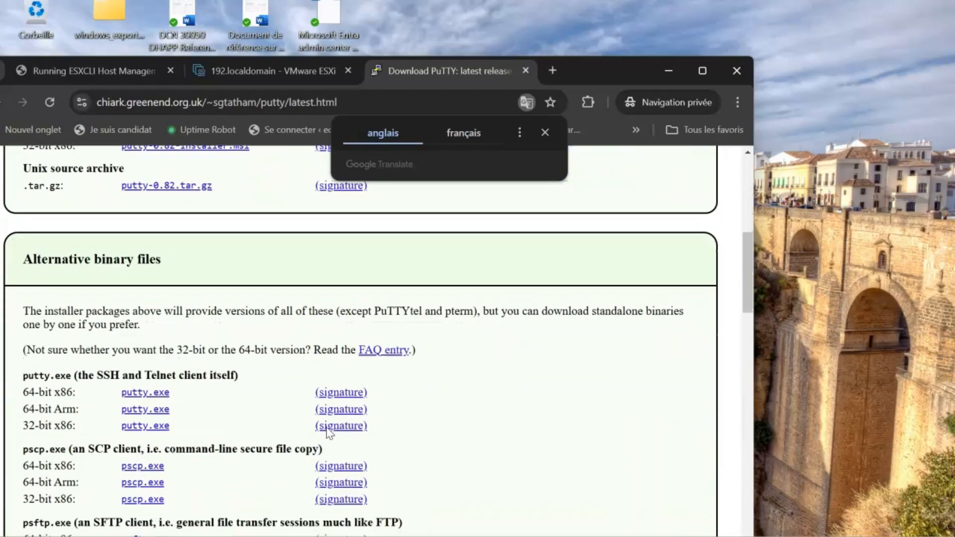
pyautogui.click(156, 393)
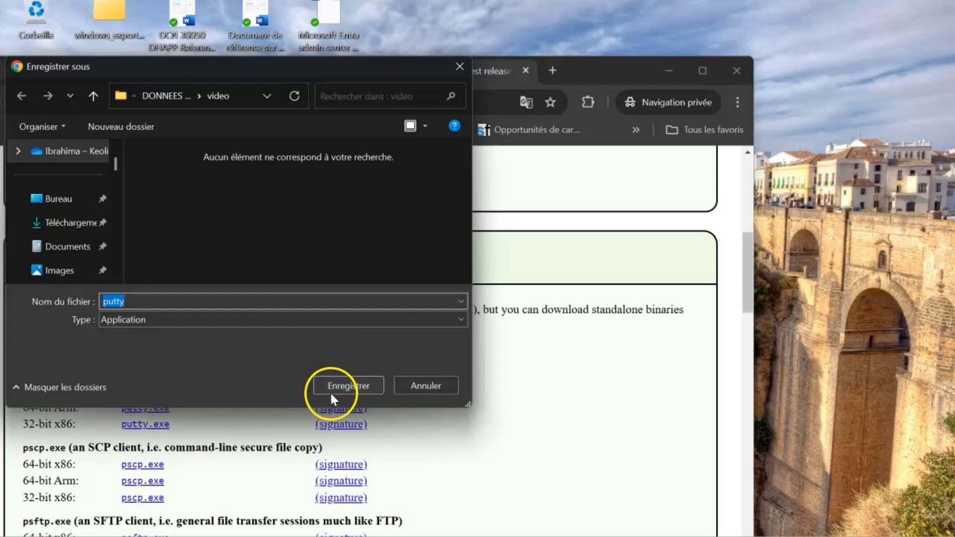
# Save putty.exe to Téléchargements, then launch it from its folder in File Explorer
pyautogui.click(79, 222)
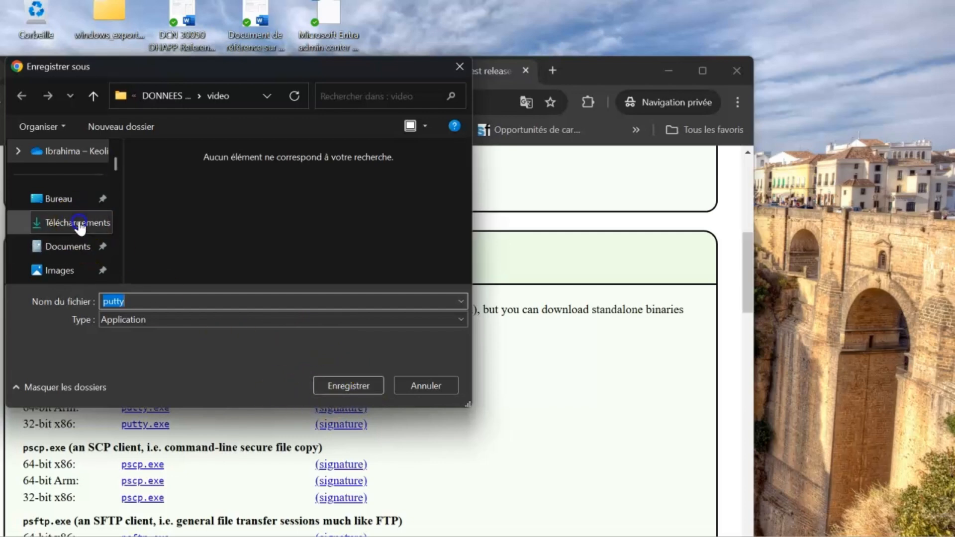
pyautogui.click(356, 386)
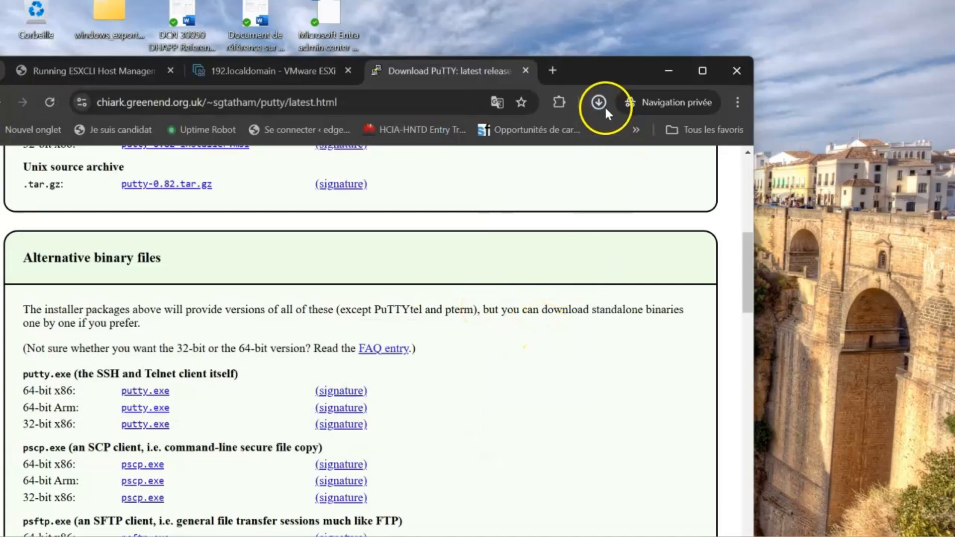
pyautogui.doubleClick(601, 103)
pyautogui.click(601, 103)
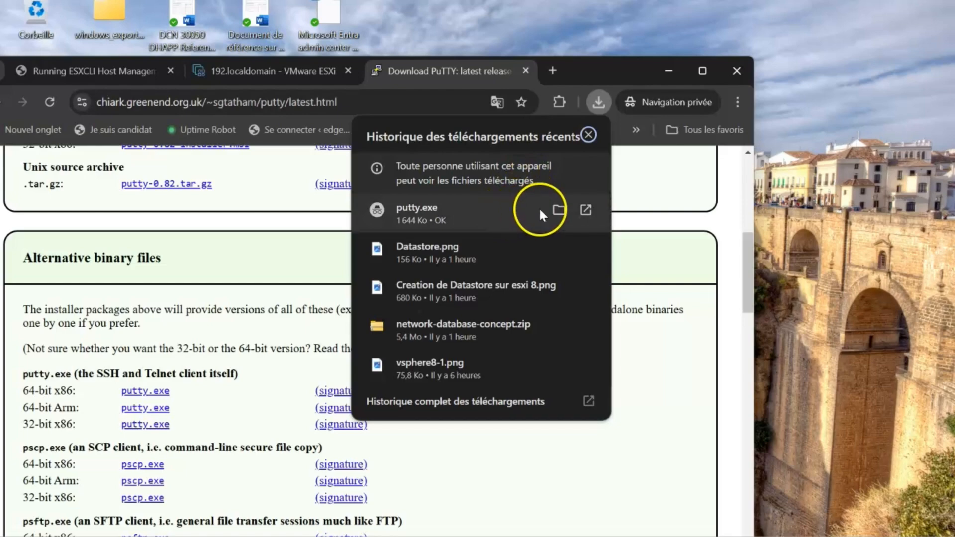
pyautogui.click(558, 211)
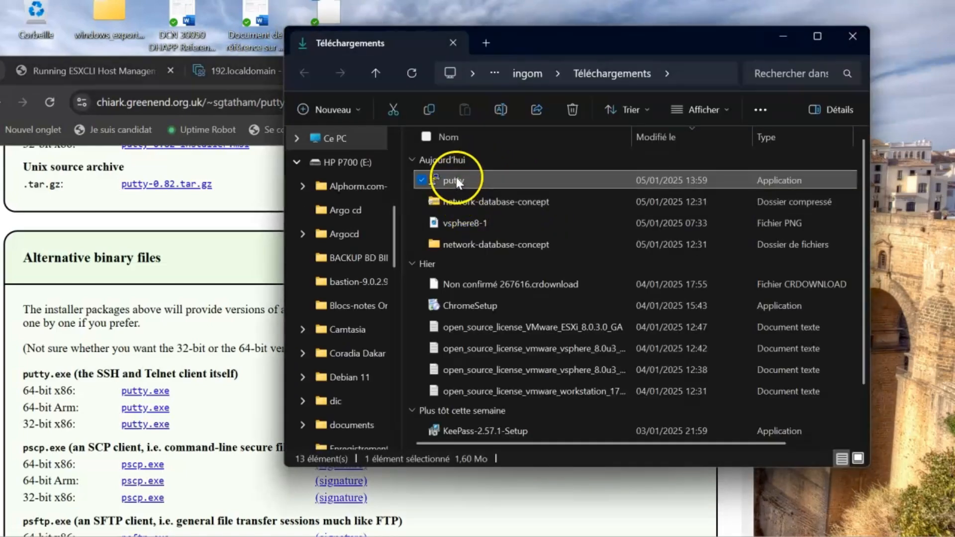
pyautogui.doubleClick(457, 178)
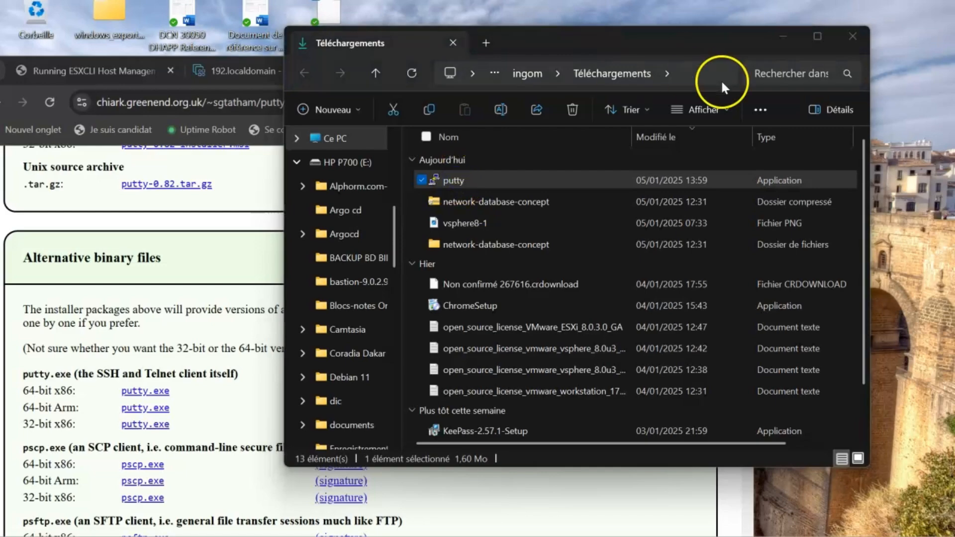
pyautogui.click(781, 45)
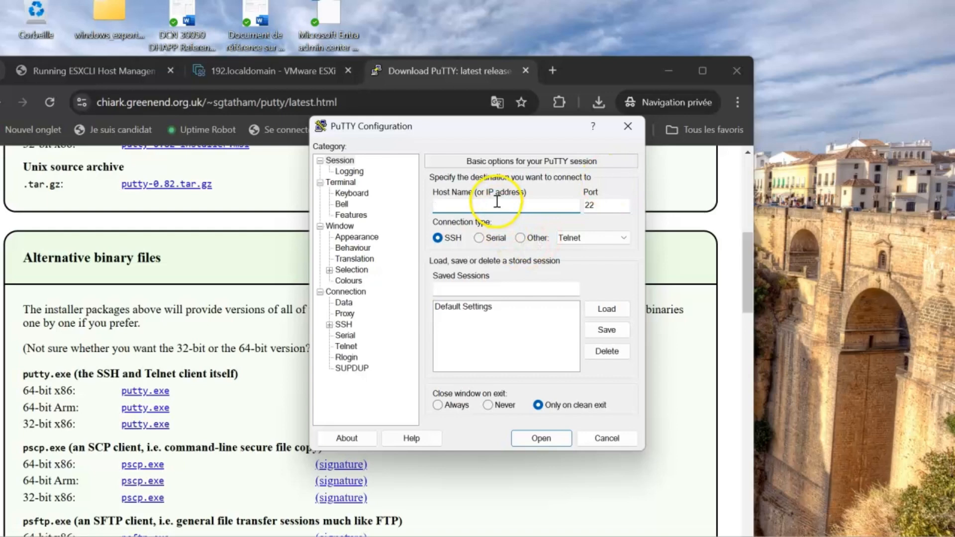
# Connect over SSH to 192.168.133.128 on port 22 and accept the host key
pyautogui.click(497, 201)
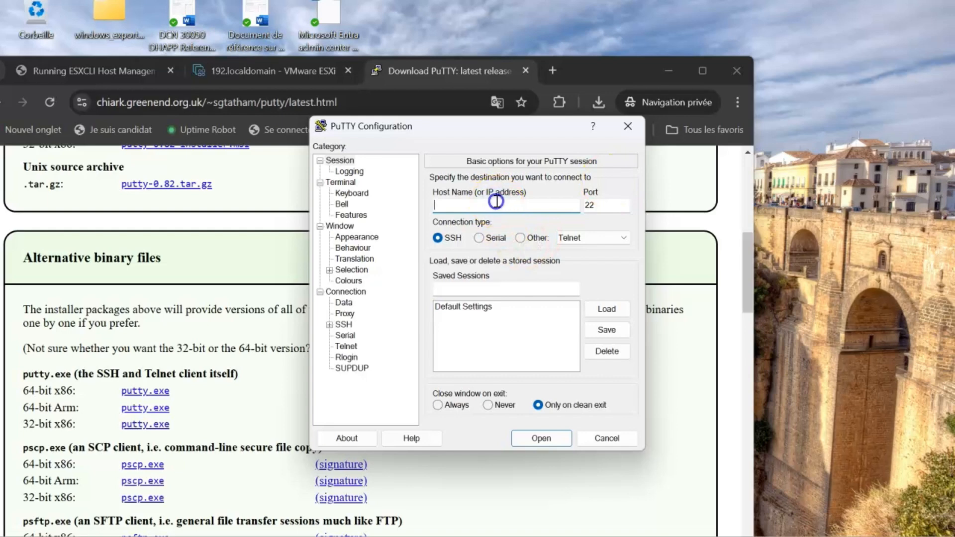
pyautogui.write('192.168.133.128')
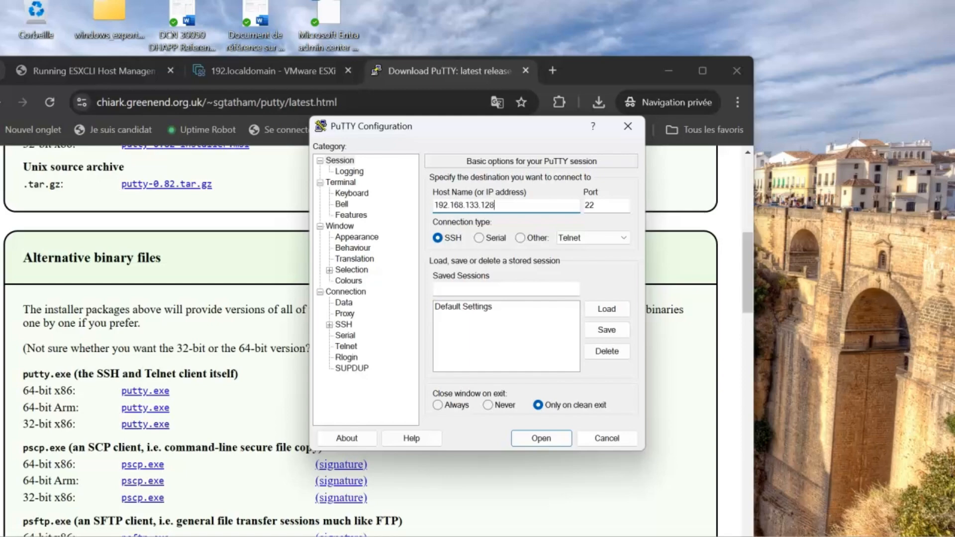
pyautogui.press('Return')
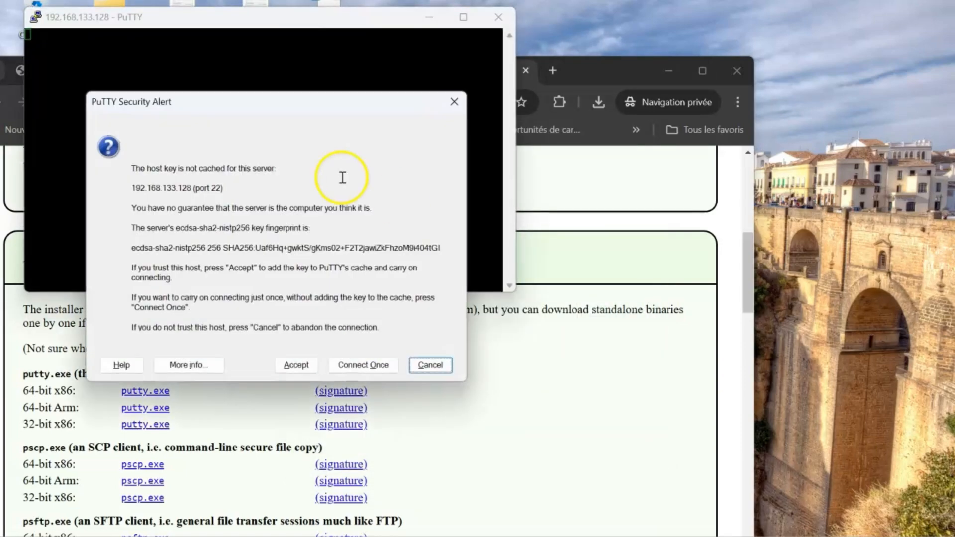
pyautogui.click(296, 365)
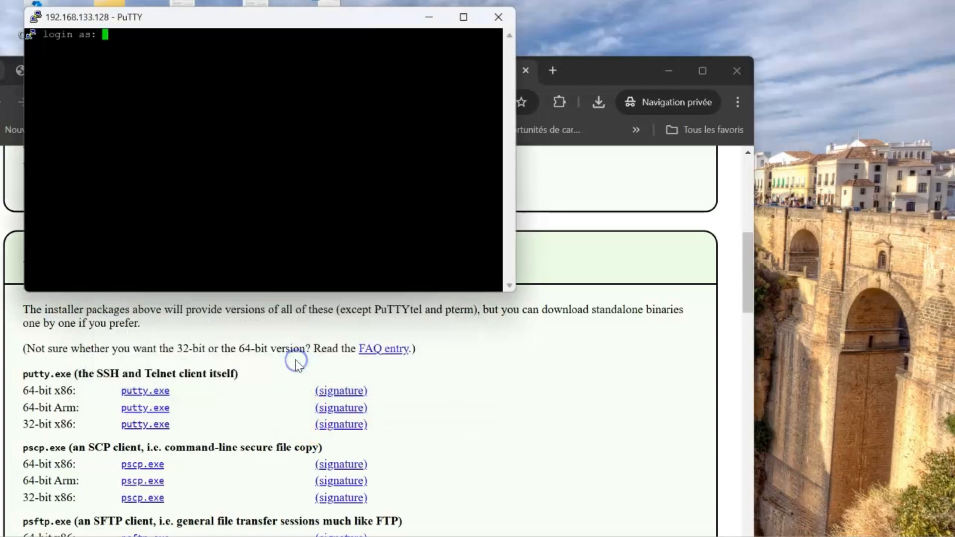
# Log in as root with the account password and run ls to list the root directory
pyautogui.write('root')
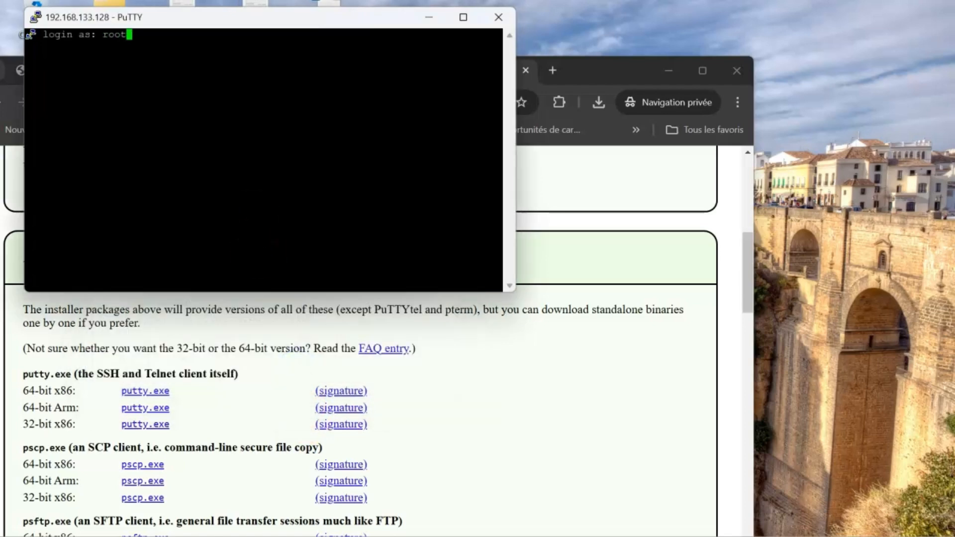
pyautogui.press('Return')
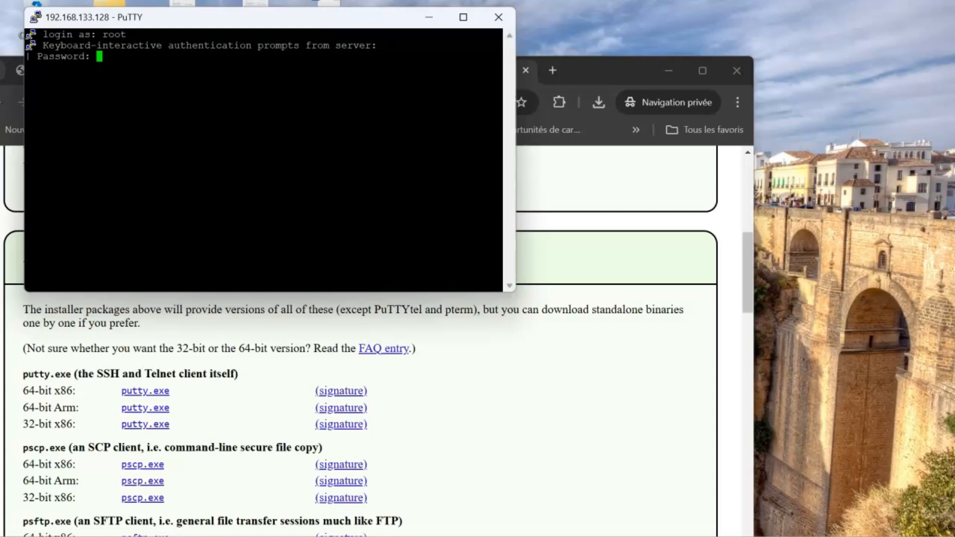
pyautogui.press('Return')
pyautogui.write('ls')
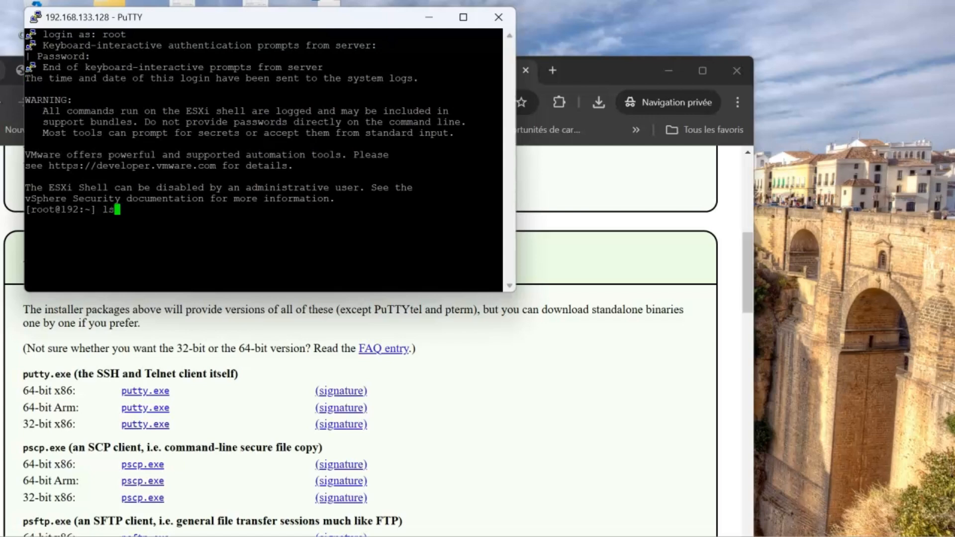
pyautogui.press('Return')
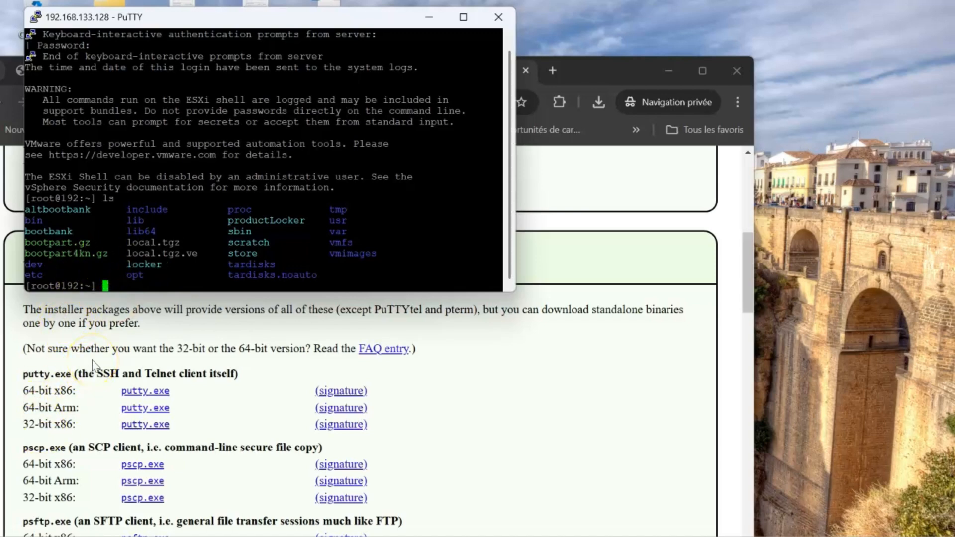
pyautogui.click(22, 535)
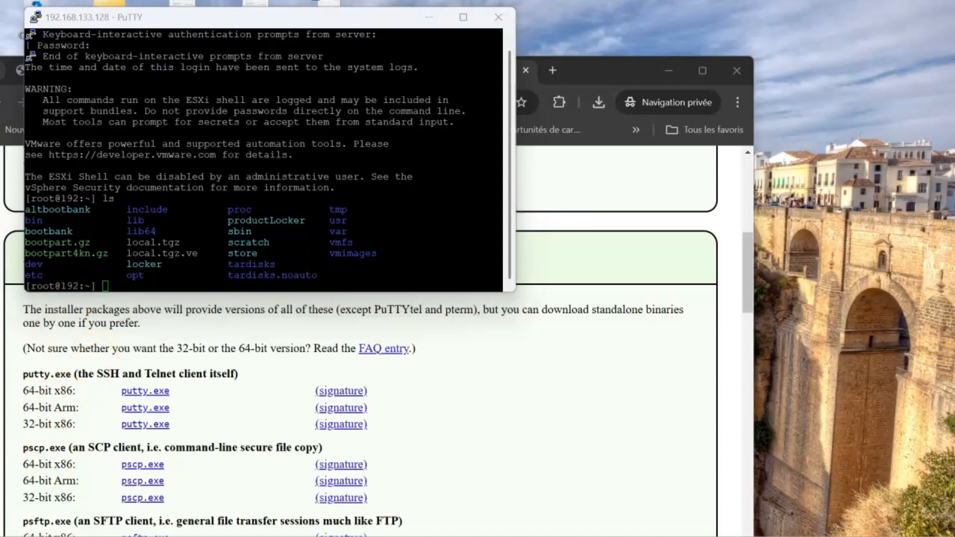